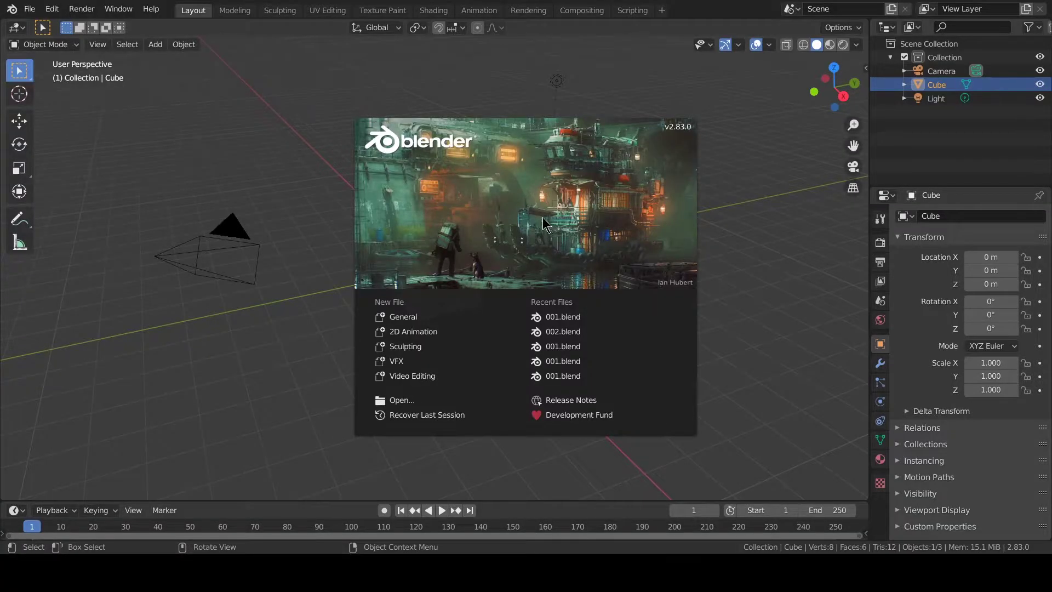
Dismiss the splash screen and delete the default cube, camera and light from the scene
{"action": "left_click", "coordinate": [545, 223]}
{"action": "scroll", "coordinate": [594, 233], "scroll_direction": "down", "scroll_amount": 8}
{"action": "key", "text": "a"}
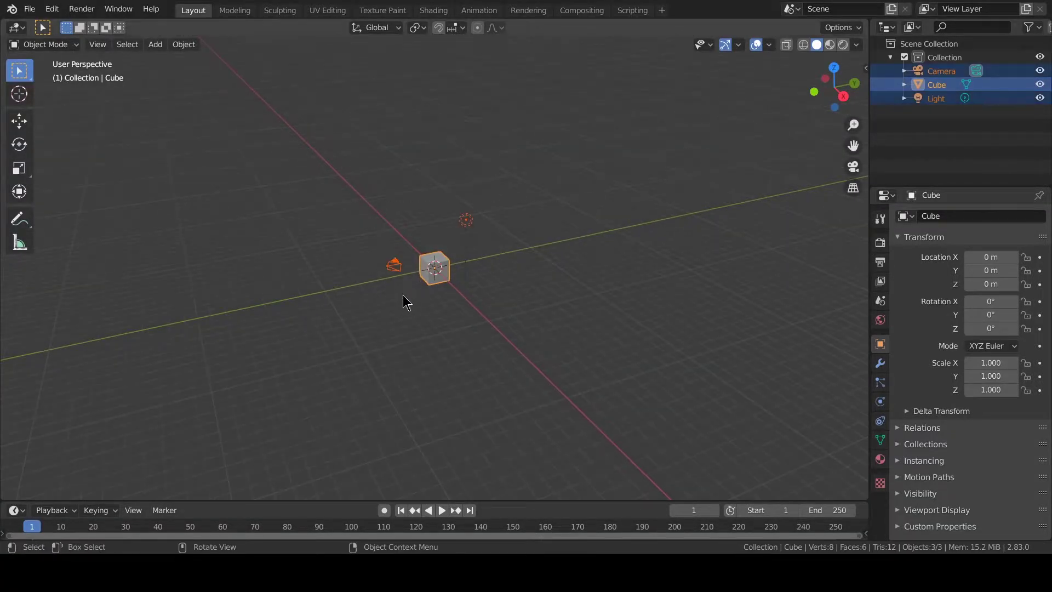
{"action": "key", "text": "x"}
{"action": "left_click", "coordinate": [412, 301]}
Add a UV sphere at the world origin of the empty scene
{"action": "middle_click_drag", "start_coordinate": [419, 291], "coordinate": [437, 319]}
{"action": "key", "text": "shift+a"}
{"action": "mouse_move", "coordinate": [439, 285]}
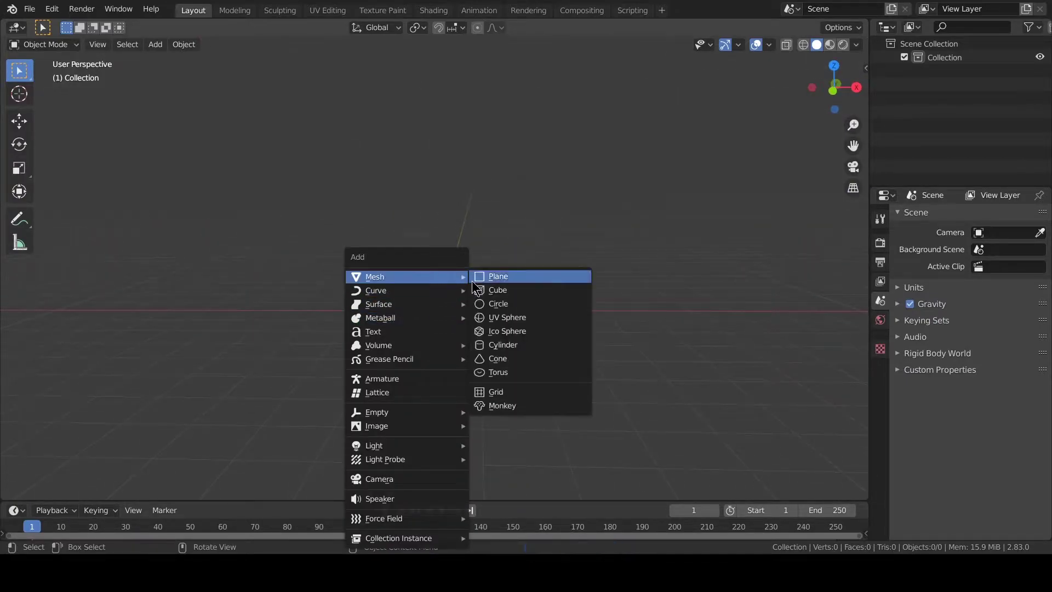
{"action": "left_click", "coordinate": [508, 319]}
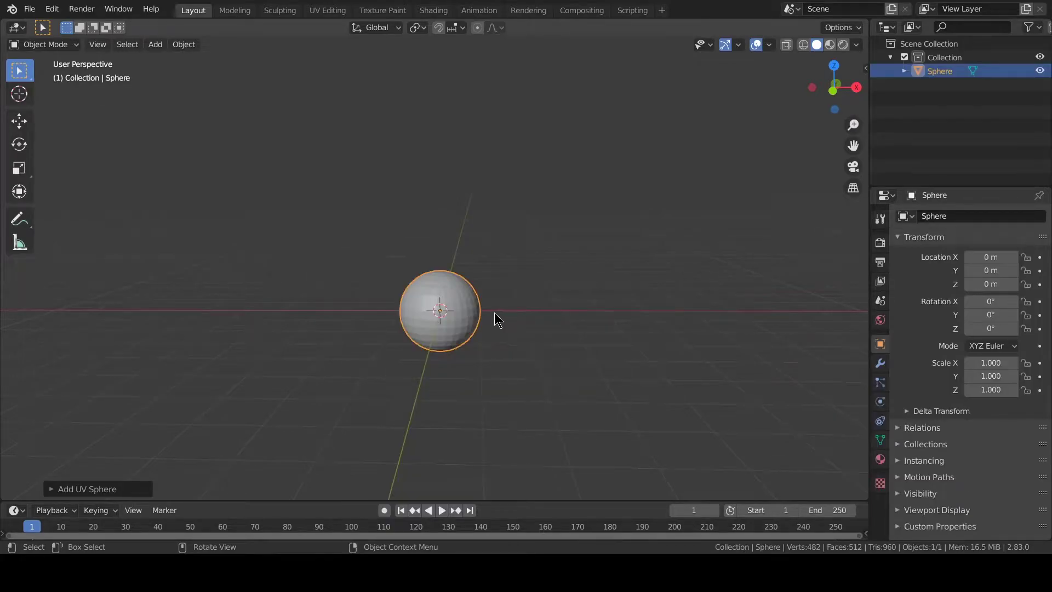
Scale the sphere up uniformly to about 4.5 and shade it smooth
{"action": "key", "text": "s"}
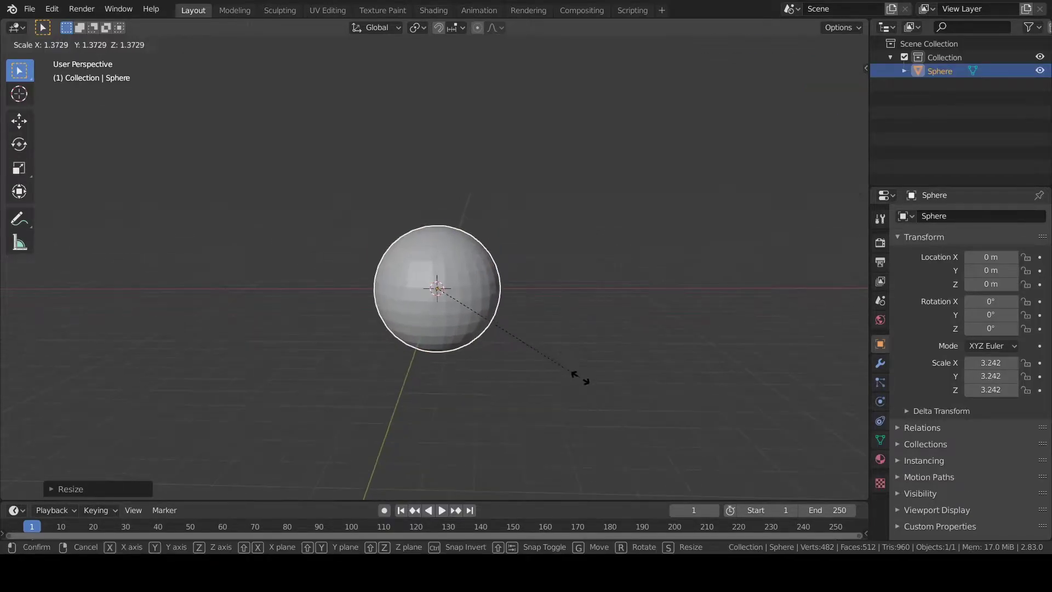
{"action": "left_click", "coordinate": [614, 375]}
{"action": "right_click", "coordinate": [363, 315]}
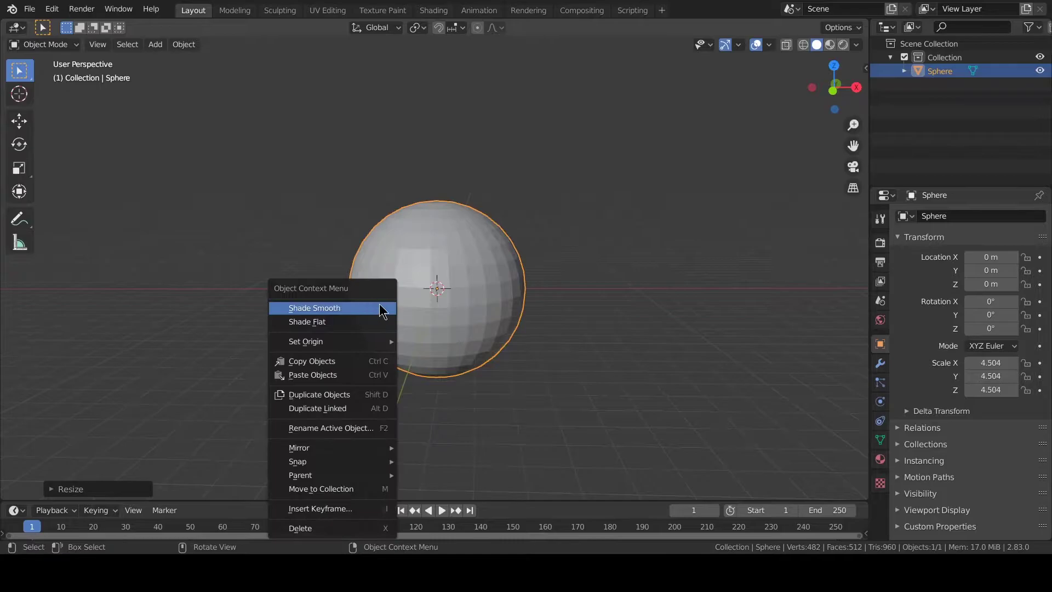
{"action": "left_click", "coordinate": [383, 312]}
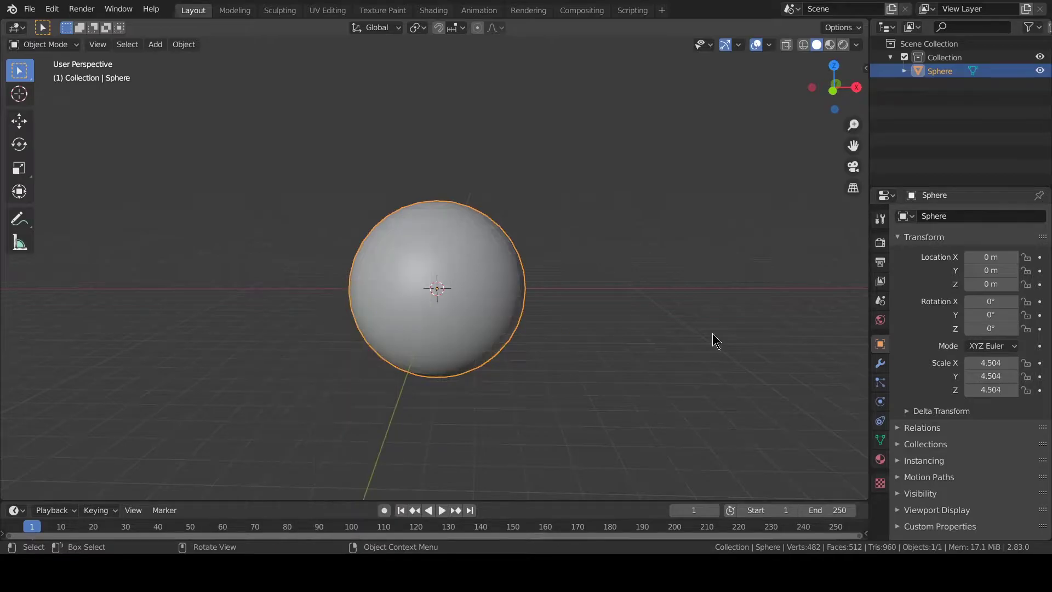
Enable Soft Body and Collision physics on the sphere
{"action": "left_click", "coordinate": [881, 365]}
{"action": "left_click", "coordinate": [880, 400]}
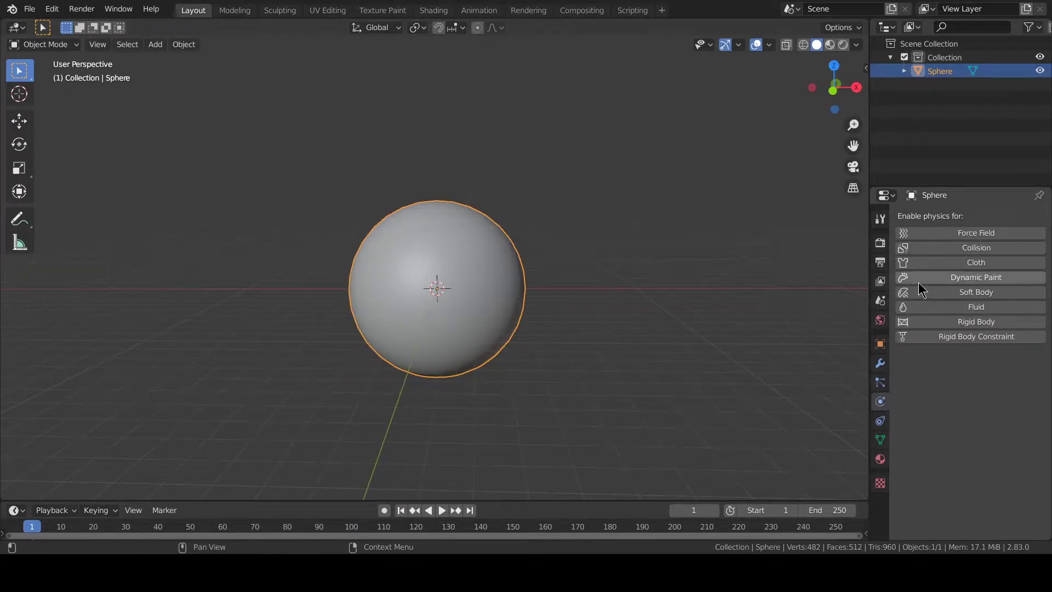
{"action": "left_click", "coordinate": [948, 299]}
{"action": "left_click", "coordinate": [951, 247]}
{"action": "scroll", "coordinate": [581, 308], "scroll_direction": "down", "scroll_amount": 3}
{"action": "middle_click_drag", "start_coordinate": [581, 307], "coordinate": [558, 288]}
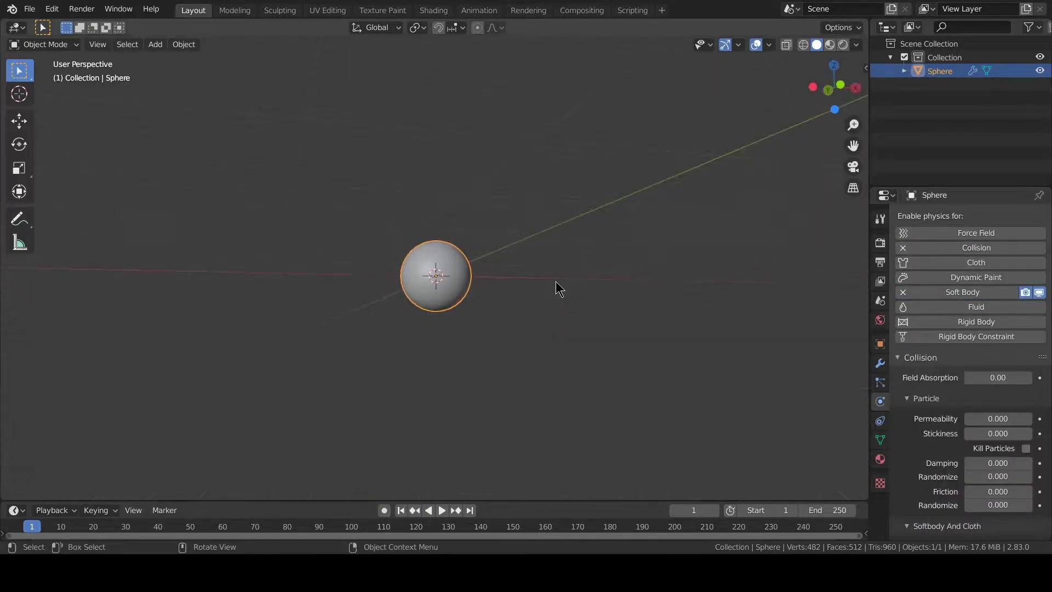
{"action": "key", "text": "shift+a"}
{"action": "key", "text": "Escape"}
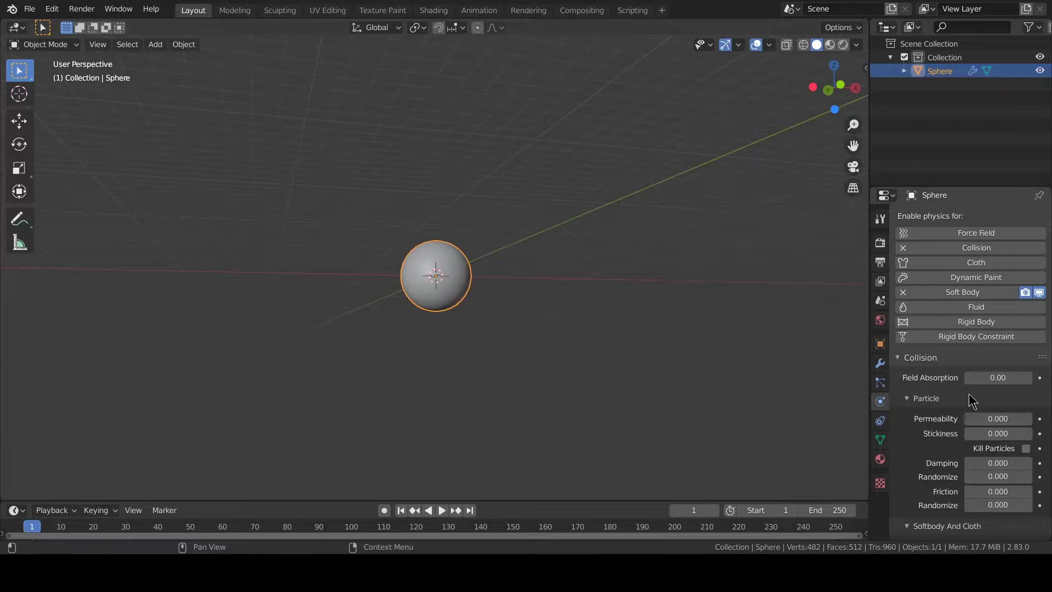
Add a Subdivision Surface modifier to the sphere with 3 render subdivisions and 0 viewport subdivisions
{"action": "left_click", "coordinate": [880, 364]}
{"action": "left_click", "coordinate": [924, 216]}
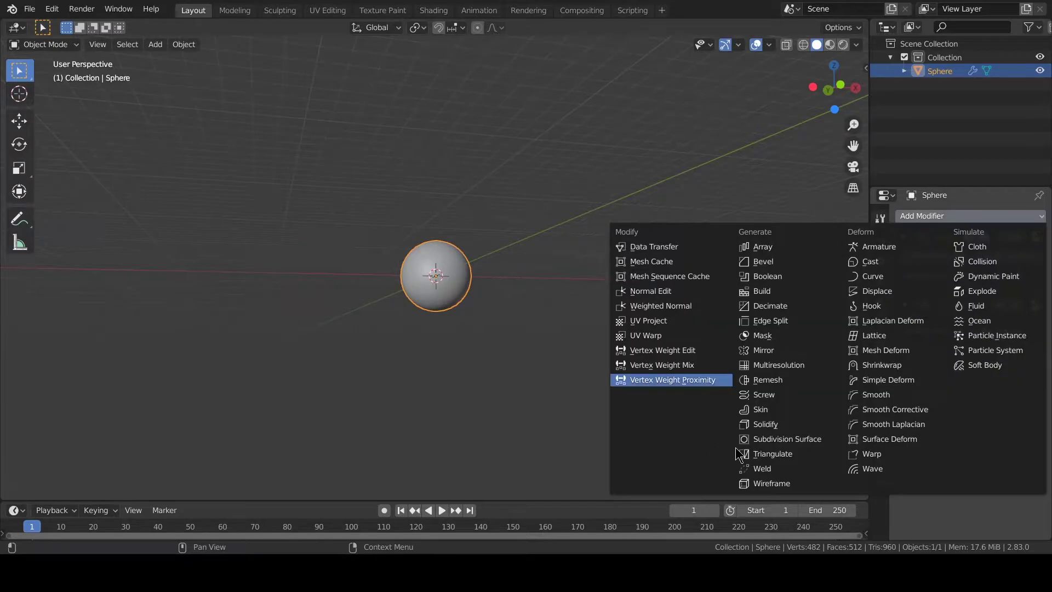
{"action": "left_click", "coordinate": [771, 438]}
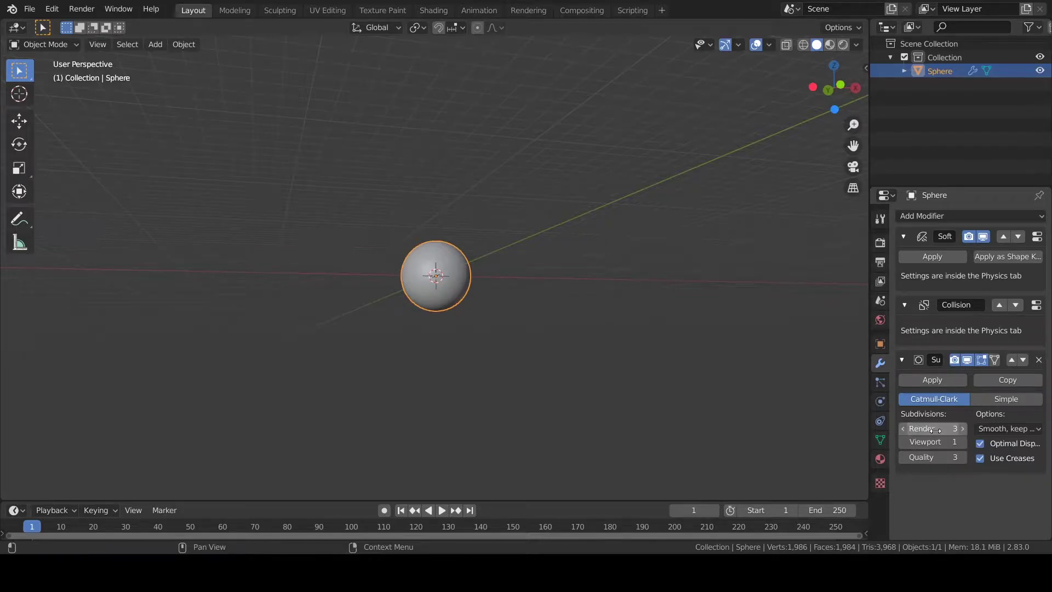
{"action": "type", "text": "0"}
{"action": "key", "text": "Return"}
Add a cube at the world origin and scale it up until it encloses the sphere
{"action": "middle_click_drag", "start_coordinate": [773, 383], "coordinate": [423, 296]}
{"action": "key", "text": "shift+a"}
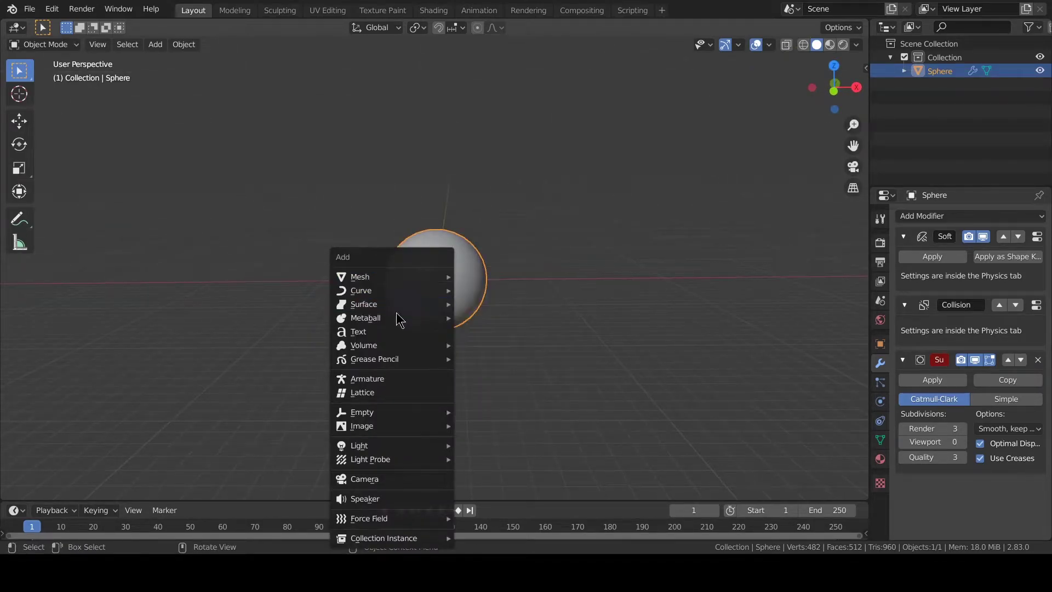
{"action": "mouse_move", "coordinate": [407, 282]}
{"action": "left_click", "coordinate": [483, 290]}
{"action": "key", "text": "s"}
{"action": "left_click", "coordinate": [822, 291]}
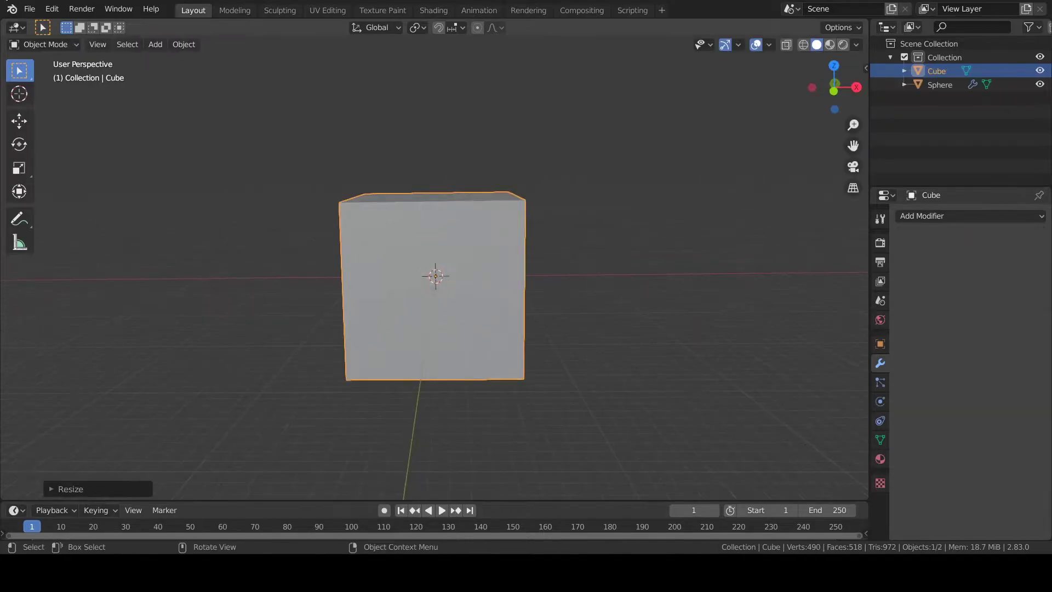
Move the cube along the X axis away from the sphere and place a duplicate on the opposite side, in front view
{"action": "left_click", "coordinate": [19, 121]}
{"action": "key", "text": "KP_1"}
{"action": "left_click_drag", "start_coordinate": [491, 275], "coordinate": [891, 300]}
{"action": "key", "text": "shift+d"}
{"action": "right_click", "coordinate": [708, 279]}
{"action": "left_click", "coordinate": [274, 285]}
{"action": "left_click_drag", "start_coordinate": [278, 276], "coordinate": [89, 277]}
Scale the sphere up to roughly twice the width of the cubes
{"action": "left_click", "coordinate": [452, 294]}
{"action": "key", "text": "s"}
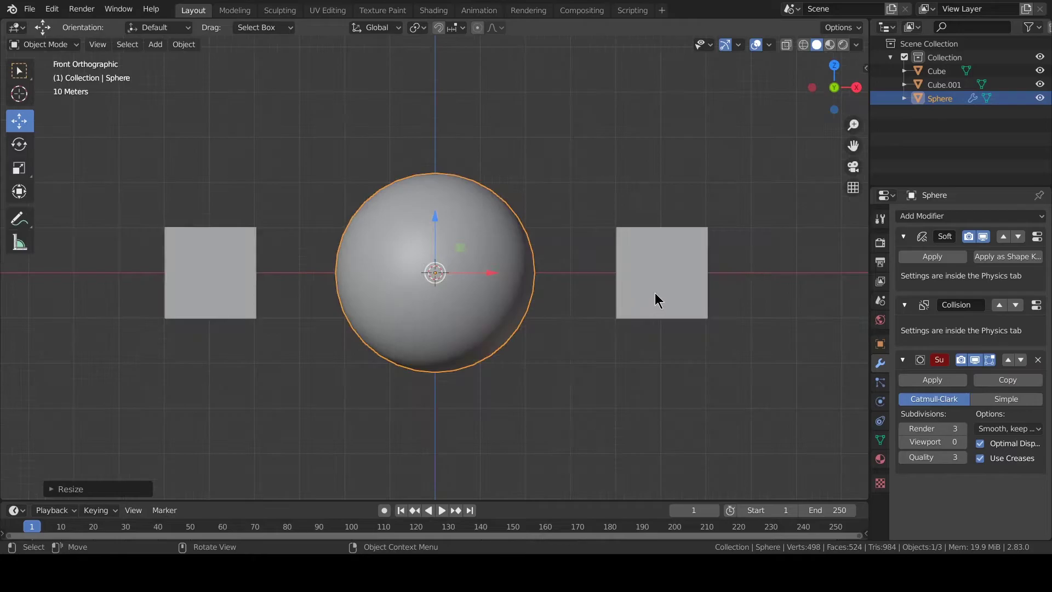
Enable Collision physics on both cubes beside the sphere
{"action": "left_click", "coordinate": [658, 300]}
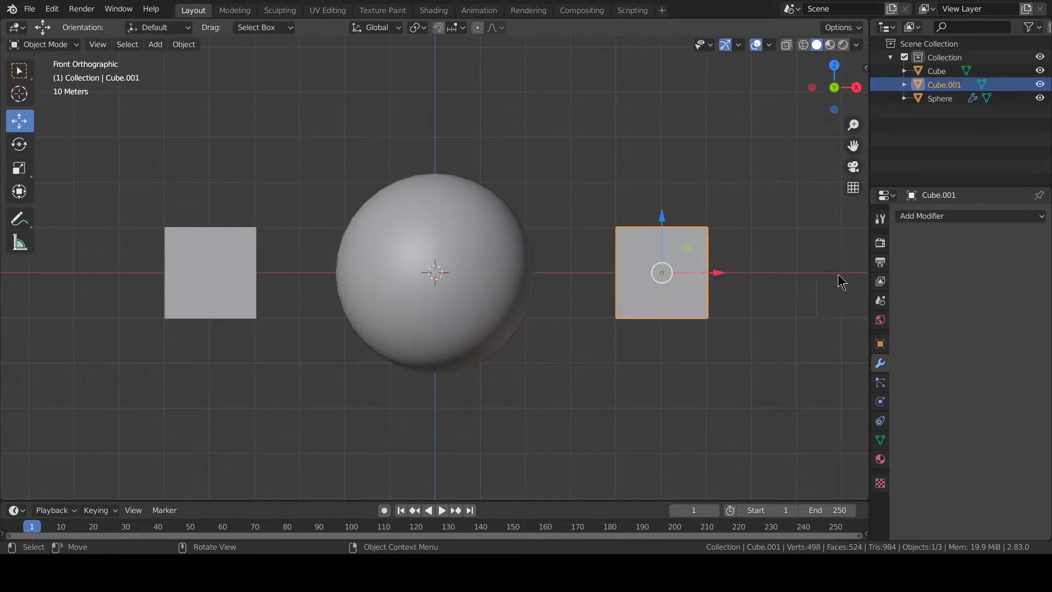
{"action": "left_click", "coordinate": [880, 404]}
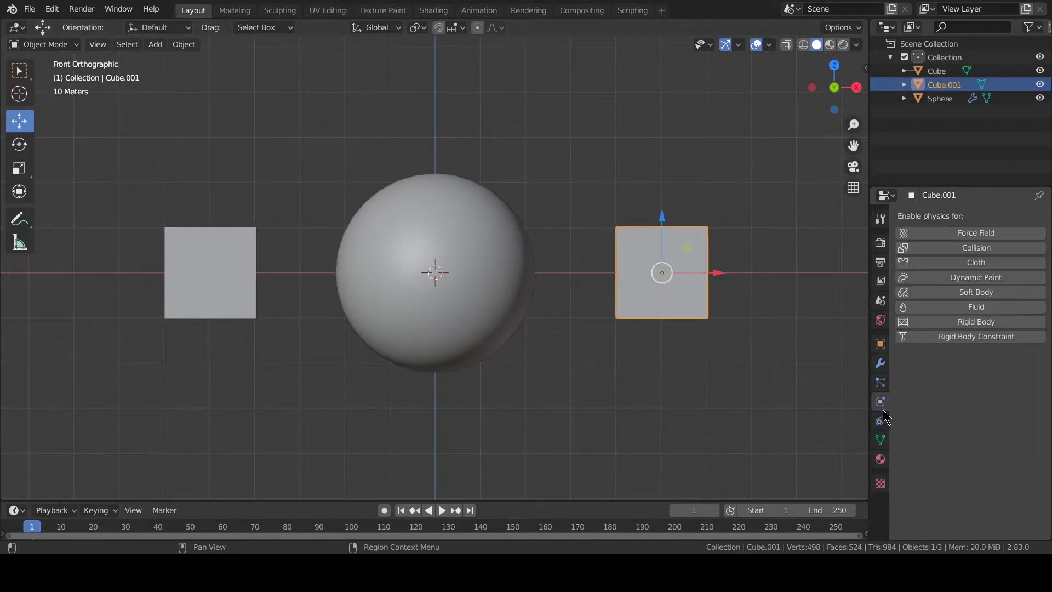
{"action": "left_click", "coordinate": [948, 248]}
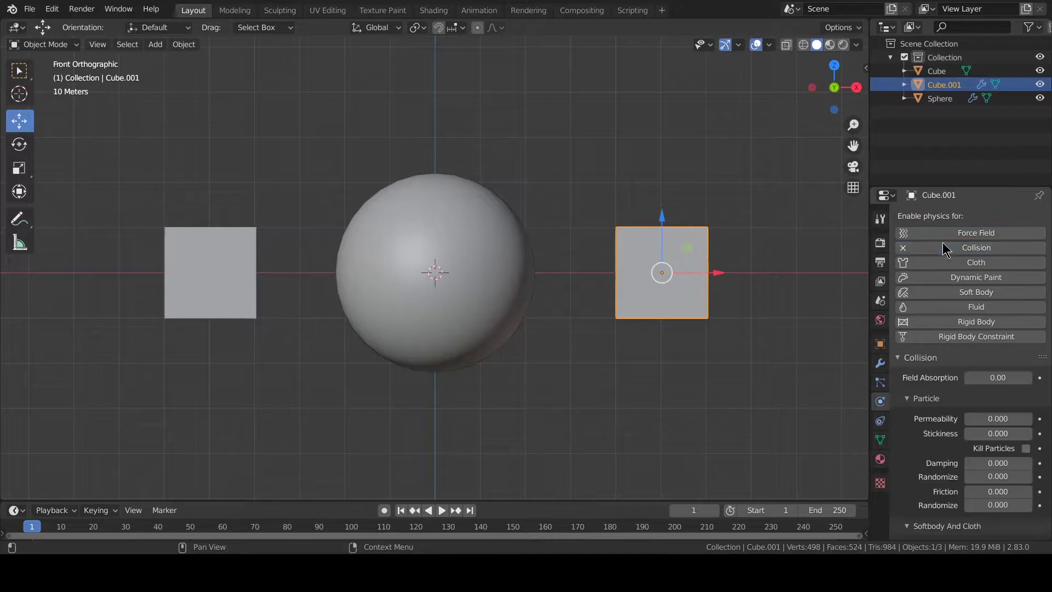
{"action": "left_click", "coordinate": [237, 268]}
{"action": "left_click", "coordinate": [978, 247]}
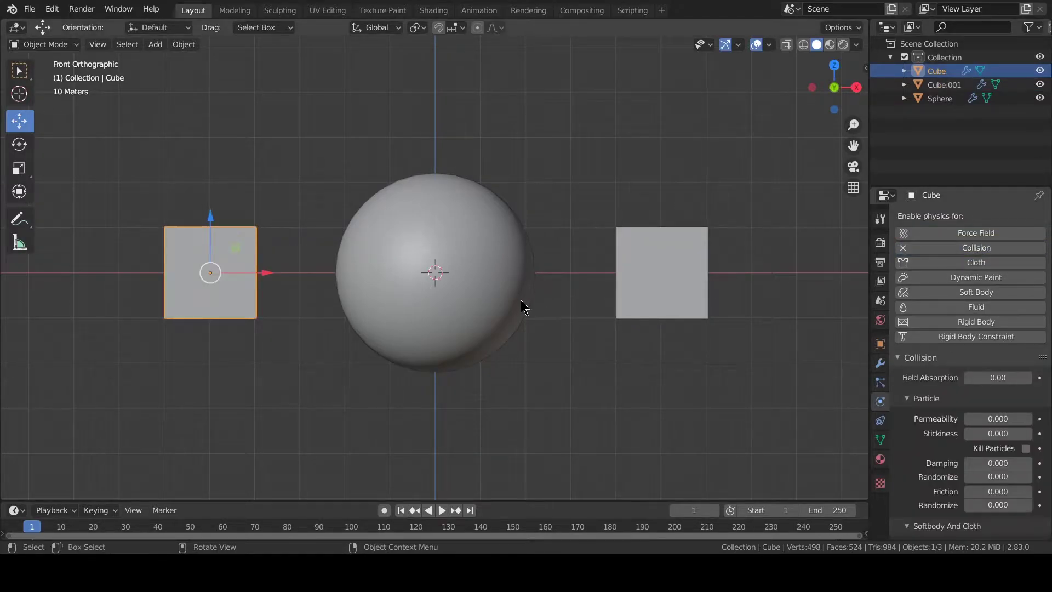
Select the sphere and enlarge the timeline area to show the keyframe rows
{"action": "left_click", "coordinate": [478, 317]}
{"action": "scroll", "coordinate": [956, 410], "scroll_direction": "down", "scroll_amount": 8}
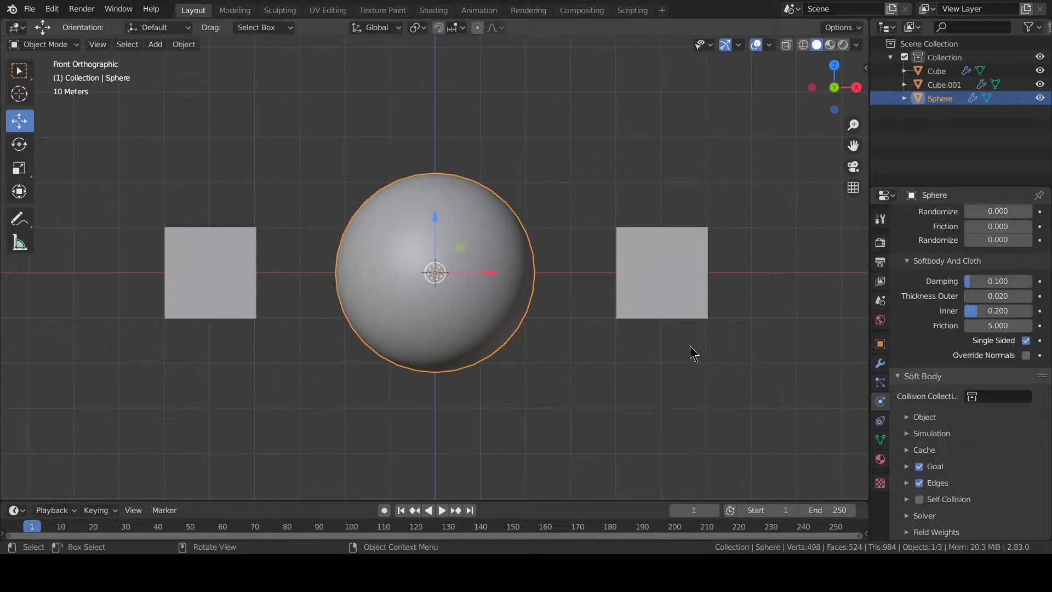
{"action": "left_click_drag", "start_coordinate": [234, 499], "coordinate": [241, 444]}
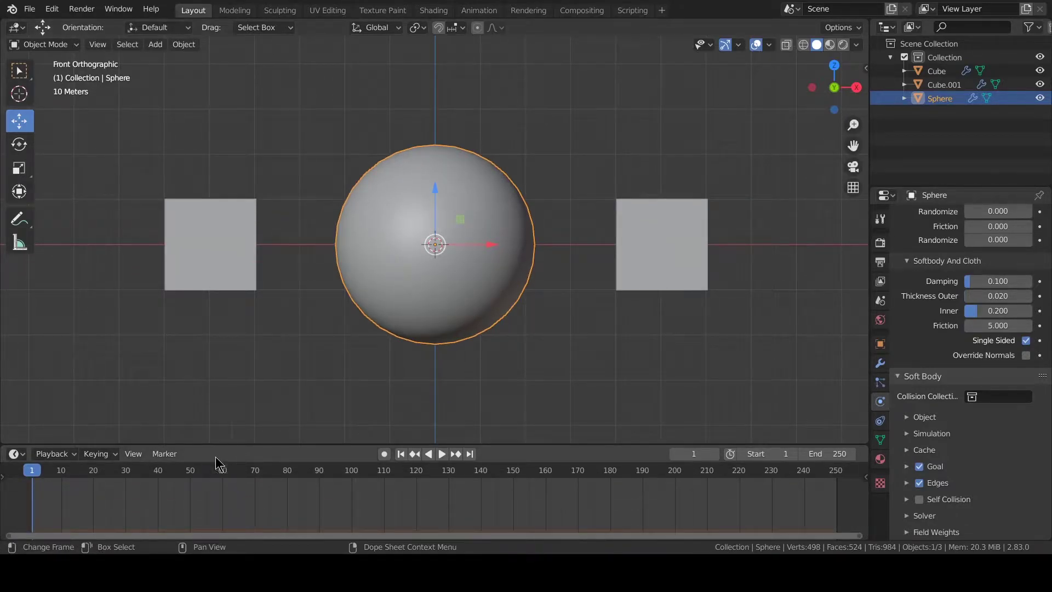
Play the animation to preview the sphere's soft body simulation
{"action": "key", "text": "space"}
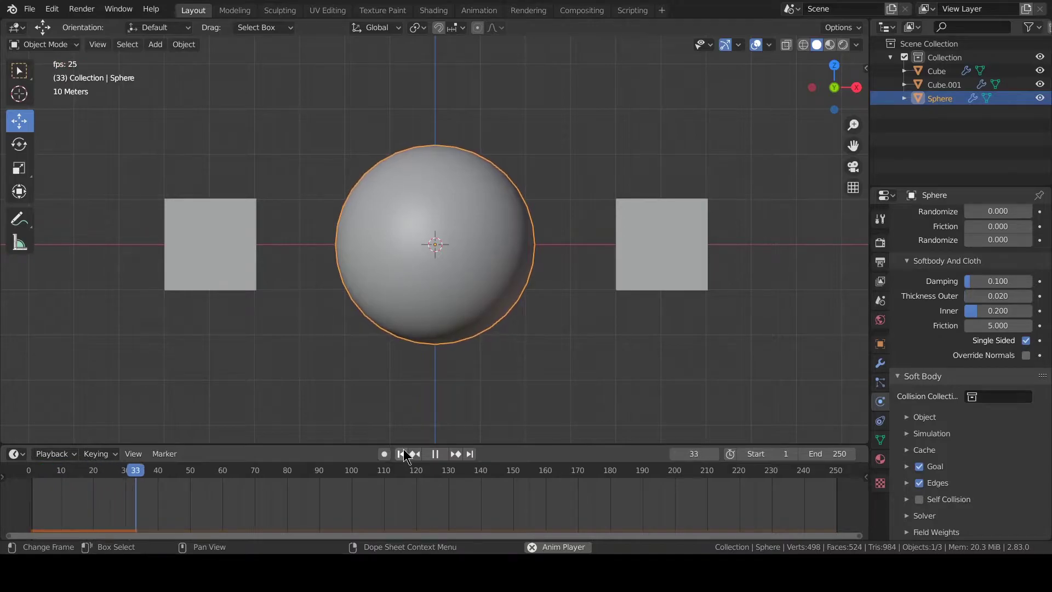
{"action": "scroll", "coordinate": [427, 285], "scroll_direction": "up", "scroll_amount": 5}
{"action": "scroll", "coordinate": [427, 285], "scroll_direction": "down", "scroll_amount": 3}
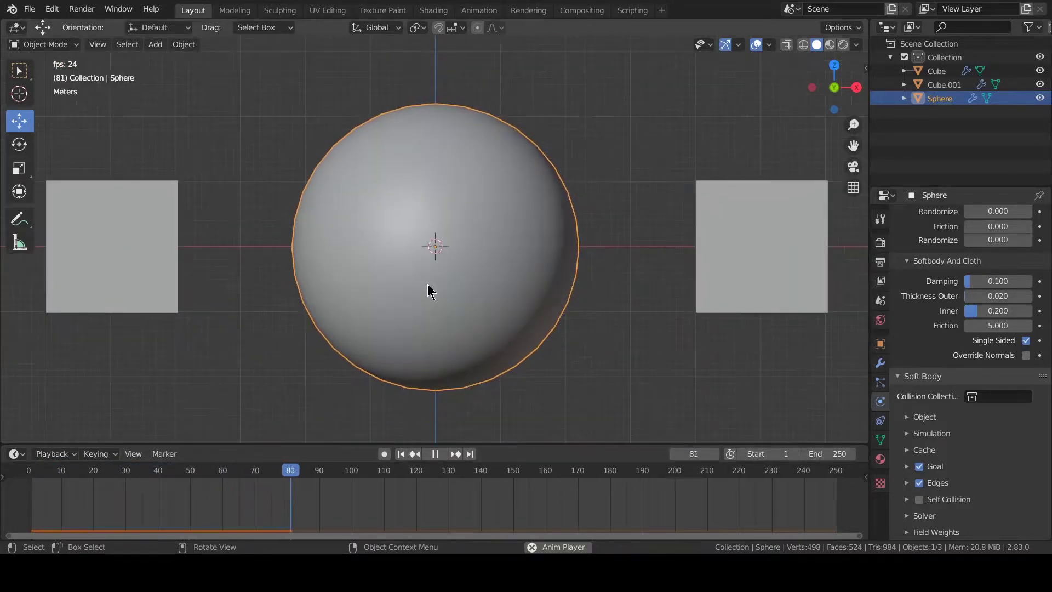
Go to frame 0 and insert a LocRotScale keyframe for the sphere and both cubes
{"action": "left_click_drag", "start_coordinate": [383, 471], "coordinate": [856, 471]}
{"action": "left_click", "coordinate": [795, 250]}
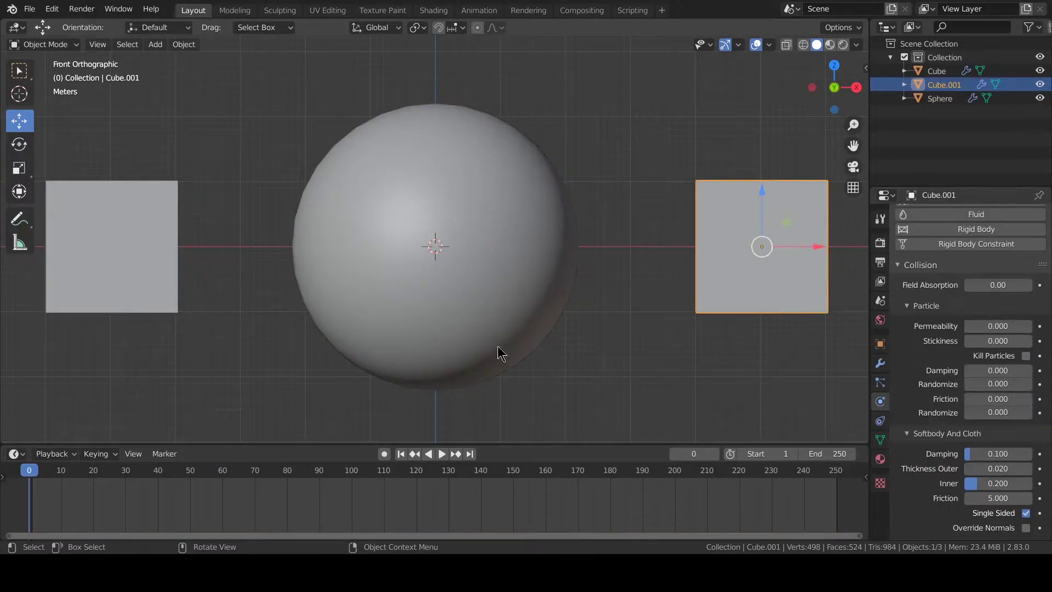
{"action": "key", "text": "a"}
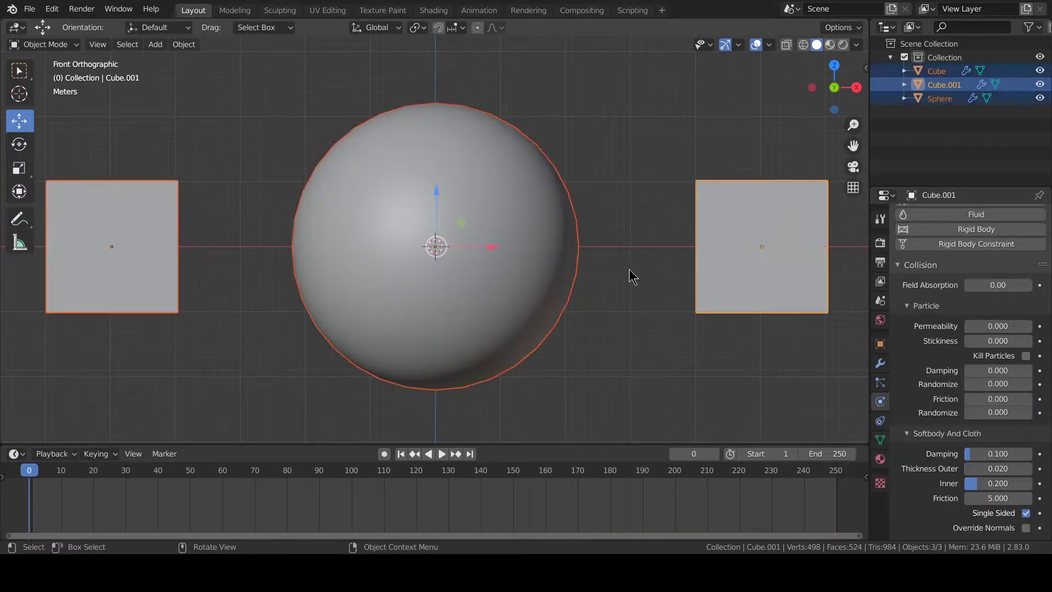
{"action": "key", "text": "i"}
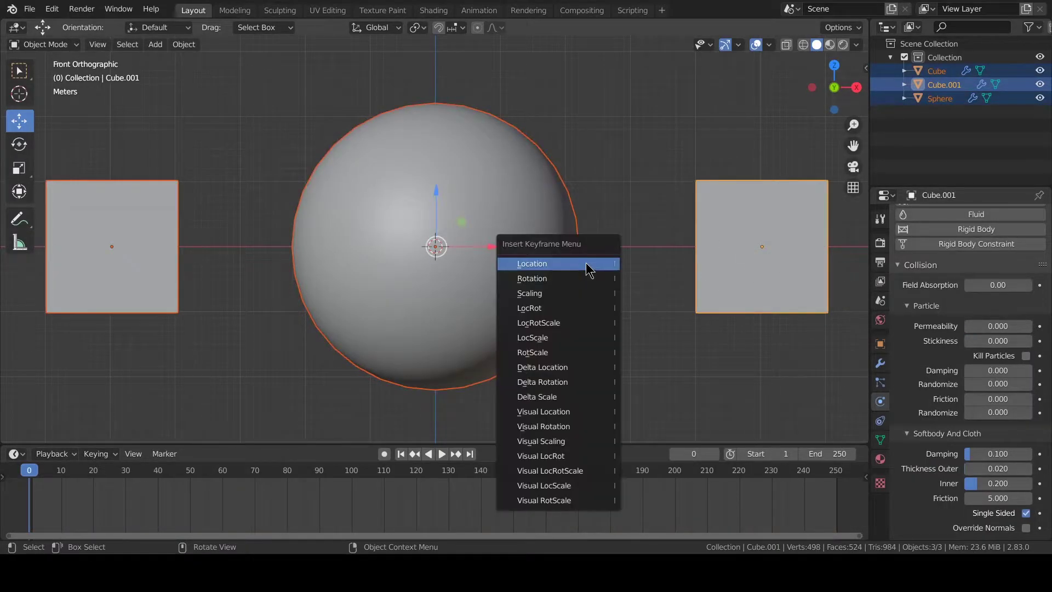
{"action": "left_click", "coordinate": [557, 323]}
{"action": "scroll", "coordinate": [585, 304], "scroll_direction": "down", "scroll_amount": 3}
{"action": "left_click", "coordinate": [639, 241]}
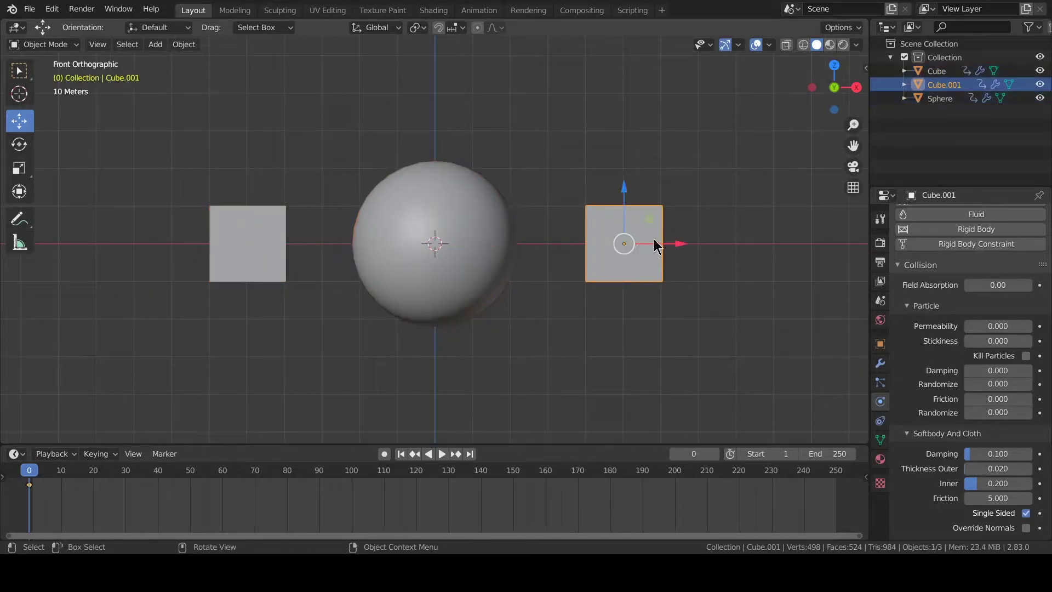
{"action": "key", "text": "g"}
{"action": "left_click", "coordinate": [591, 246]}
{"action": "key", "text": "i"}
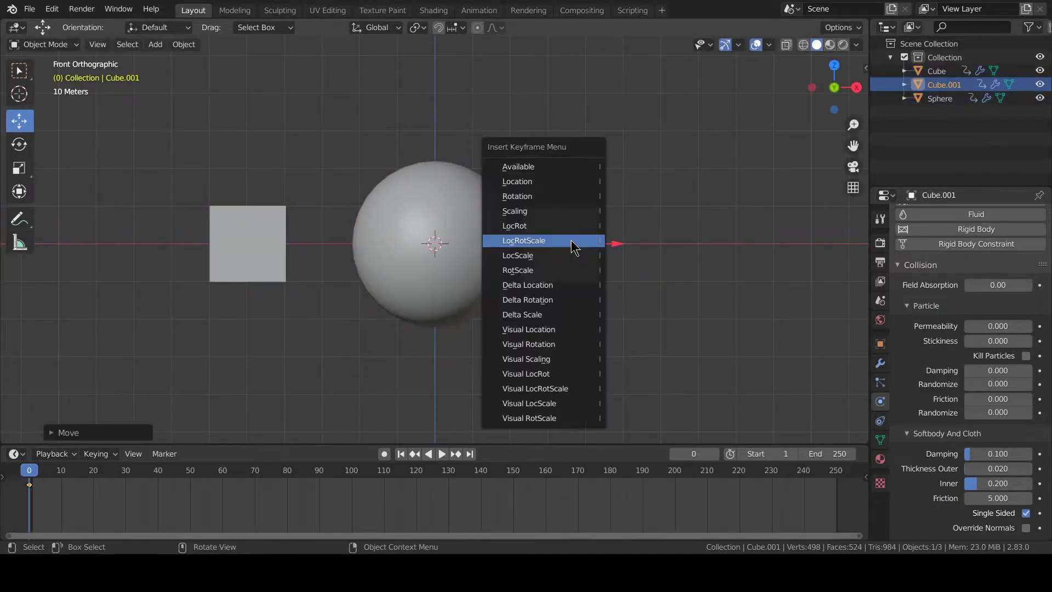
{"action": "left_click", "coordinate": [571, 245]}
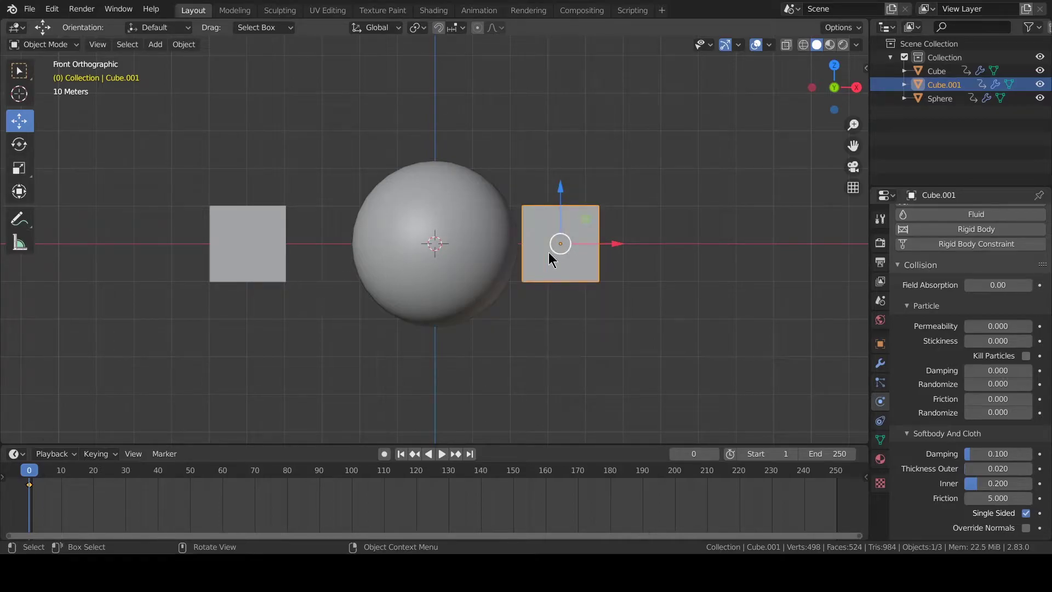
{"action": "key", "text": "ctrl+z"}
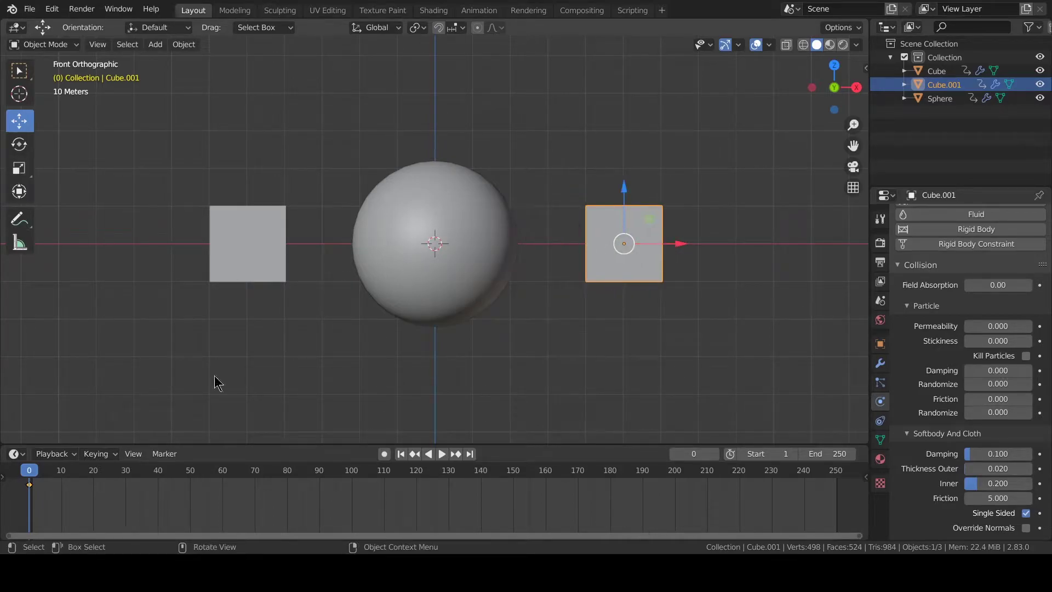
At frame 10, move the cube on the negative X side up to the sphere's surface and insert a LocRotScale keyframe
{"action": "left_click", "coordinate": [61, 473]}
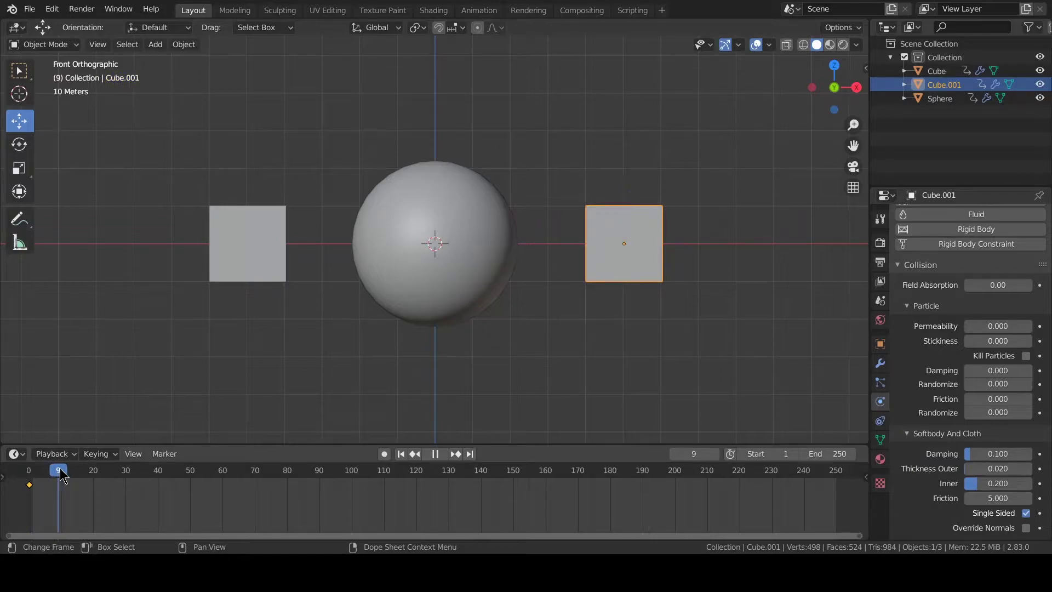
{"action": "left_click", "coordinate": [283, 245]}
{"action": "scroll", "coordinate": [283, 246], "scroll_direction": "up", "scroll_amount": 4}
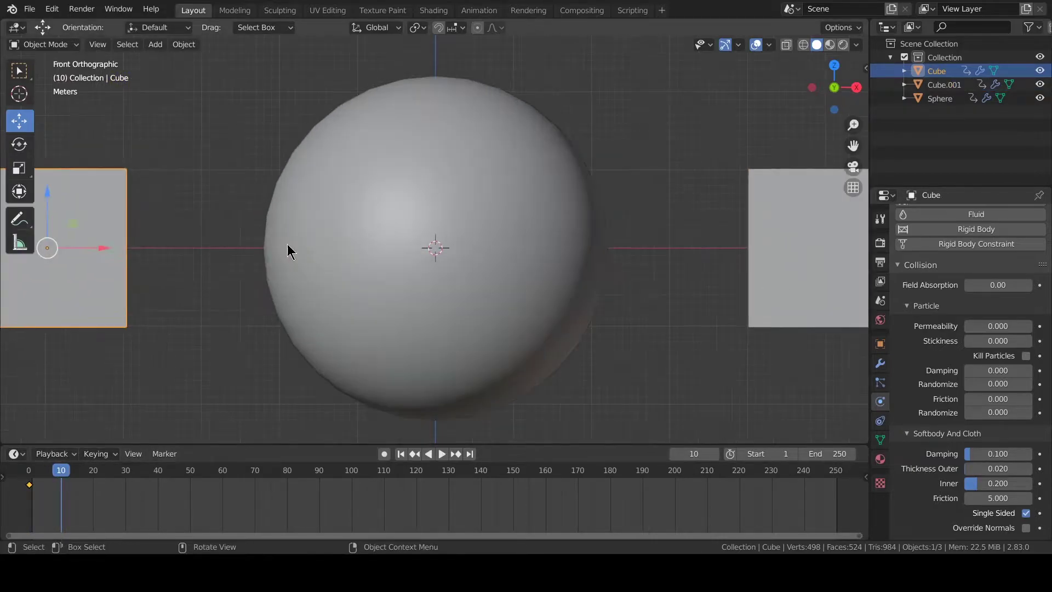
{"action": "scroll", "coordinate": [107, 248], "scroll_direction": "down", "scroll_amount": 3}
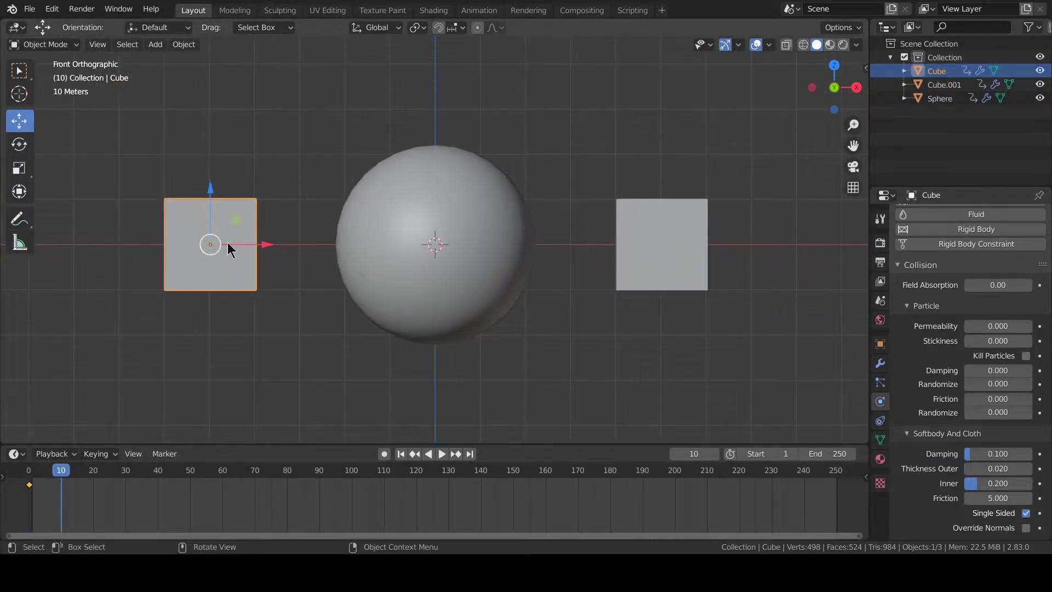
{"action": "left_click_drag", "start_coordinate": [238, 245], "coordinate": [325, 251]}
{"action": "key", "text": "i"}
{"action": "left_click", "coordinate": [326, 247]}
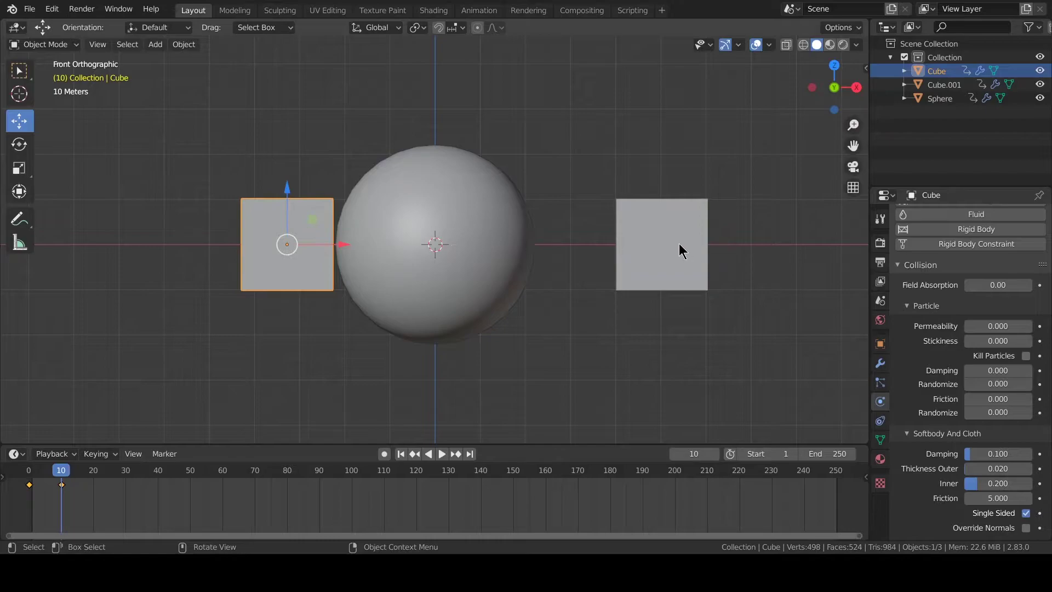
Move the cube on the positive X side up to the sphere's surface and insert a LocRotScale keyframe at frame 10
{"action": "left_click", "coordinate": [679, 250]}
{"action": "left_click_drag", "start_coordinate": [707, 243], "coordinate": [618, 249]}
{"action": "key", "text": "i"}
{"action": "left_click", "coordinate": [618, 244]}
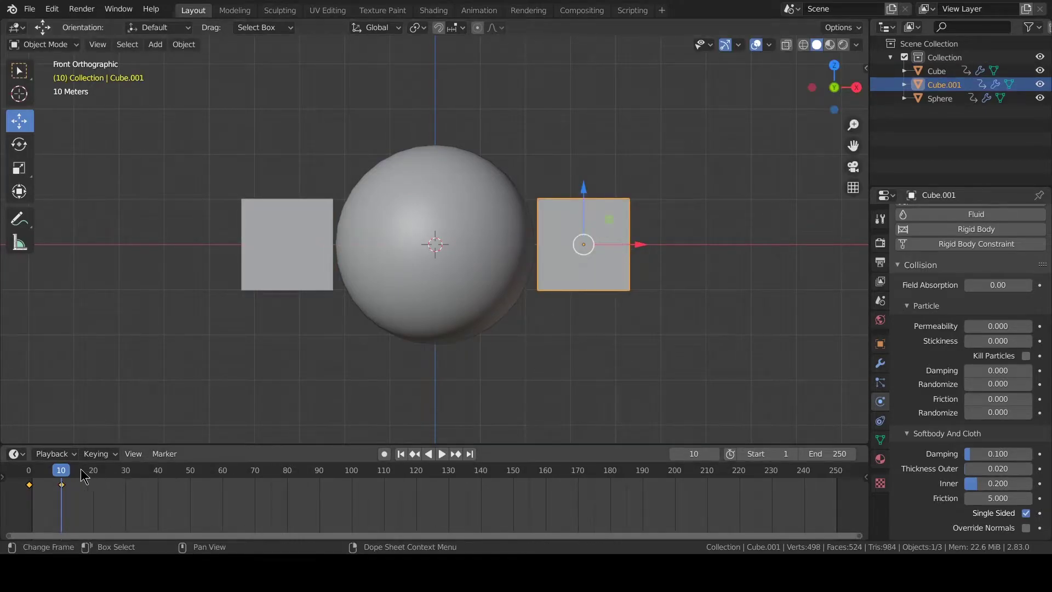
At frame 15, move the cube on the positive X side into the sphere and insert a LocRotScale keyframe
{"action": "left_click_drag", "start_coordinate": [615, 242], "coordinate": [525, 253]}
{"action": "key", "text": "i"}
{"action": "left_click", "coordinate": [524, 253]}
Move the cube on the negative X side into the sphere and insert a LocRotScale keyframe at frame 15
{"action": "left_click_drag", "start_coordinate": [327, 238], "coordinate": [432, 245]}
{"action": "key", "text": "i"}
{"action": "left_click", "coordinate": [432, 244]}
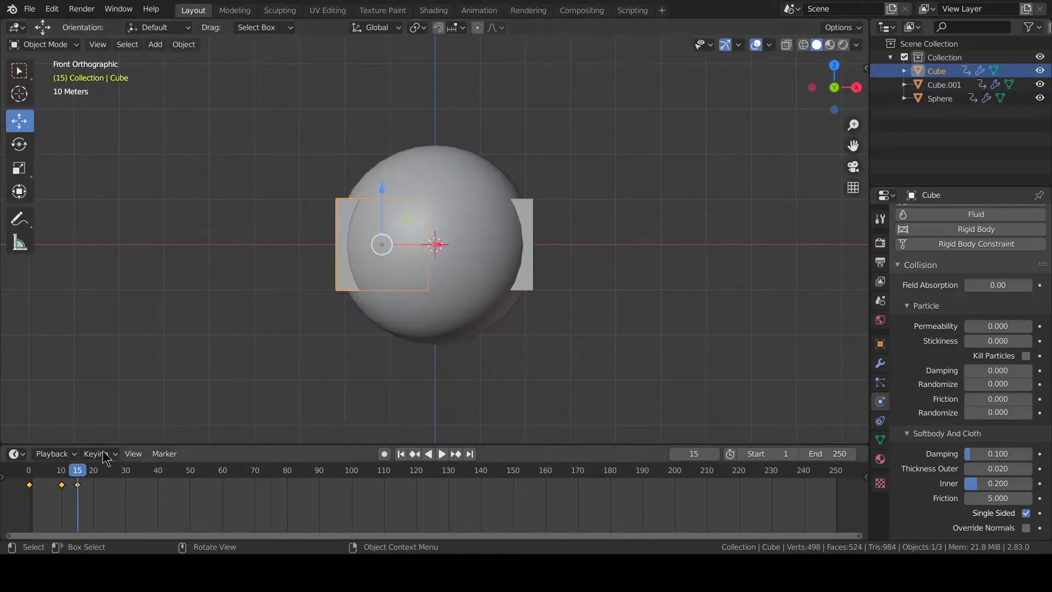
At frame 20, move both cubes outward until clear of the sphere and insert a LocRotScale keyframe for each
{"action": "key", "text": "space"}
{"action": "left_click_drag", "start_coordinate": [414, 244], "coordinate": [306, 245]}
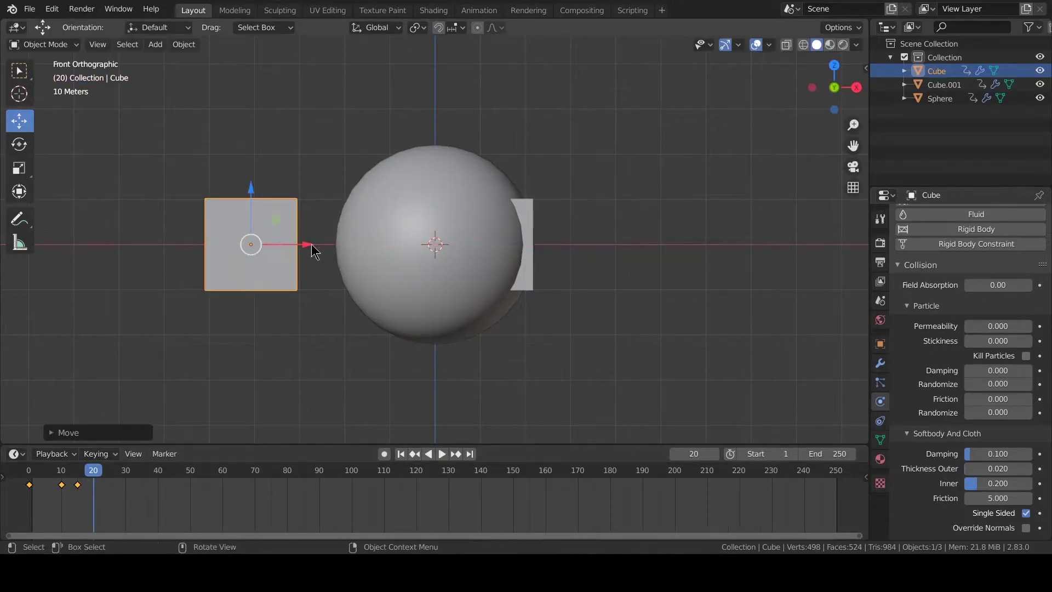
{"action": "key", "text": "i"}
{"action": "left_click", "coordinate": [311, 245]}
{"action": "left_click", "coordinate": [522, 278]}
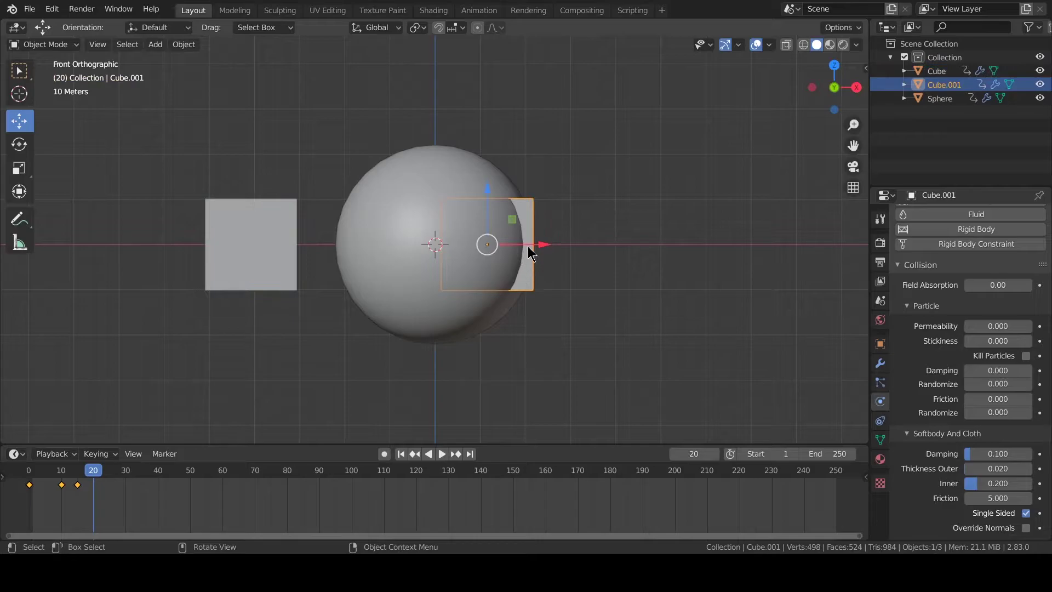
{"action": "left_click_drag", "start_coordinate": [543, 244], "coordinate": [673, 244]}
At frame 24, move the cube on the positive X side out to about X 136.8 m and insert a LocRotScale keyframe
{"action": "scroll", "coordinate": [596, 253], "scroll_direction": "down", "scroll_amount": 4}
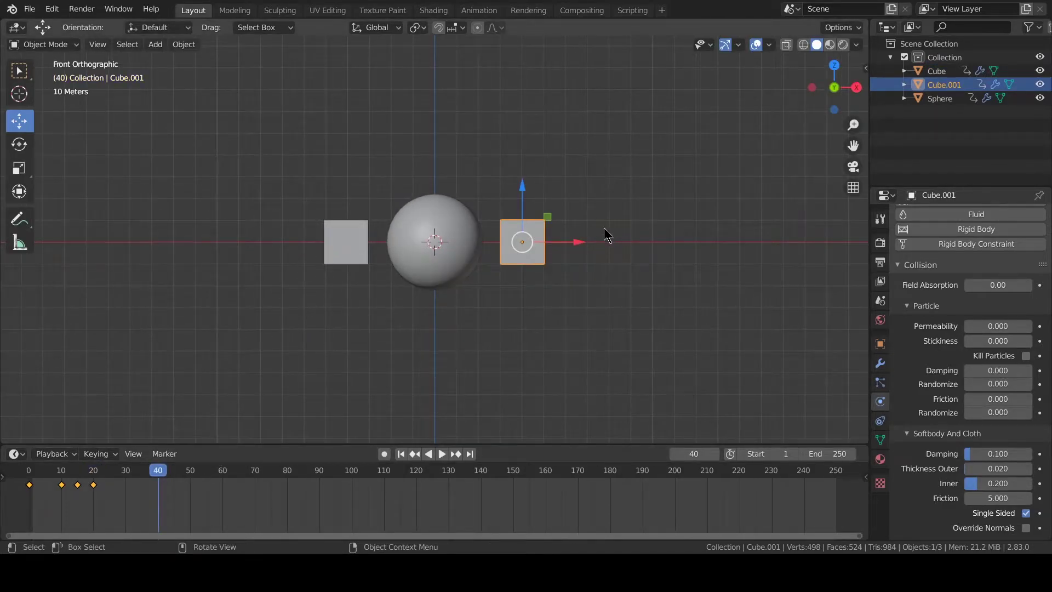
{"action": "left_click_drag", "start_coordinate": [568, 238], "coordinate": [779, 230]}
{"action": "key", "text": "i"}
{"action": "left_click", "coordinate": [779, 230]}
Move the cube on the negative X side out to about X -163.8 m and insert a LocRotScale keyframe at frame 24
{"action": "left_click", "coordinate": [340, 252]}
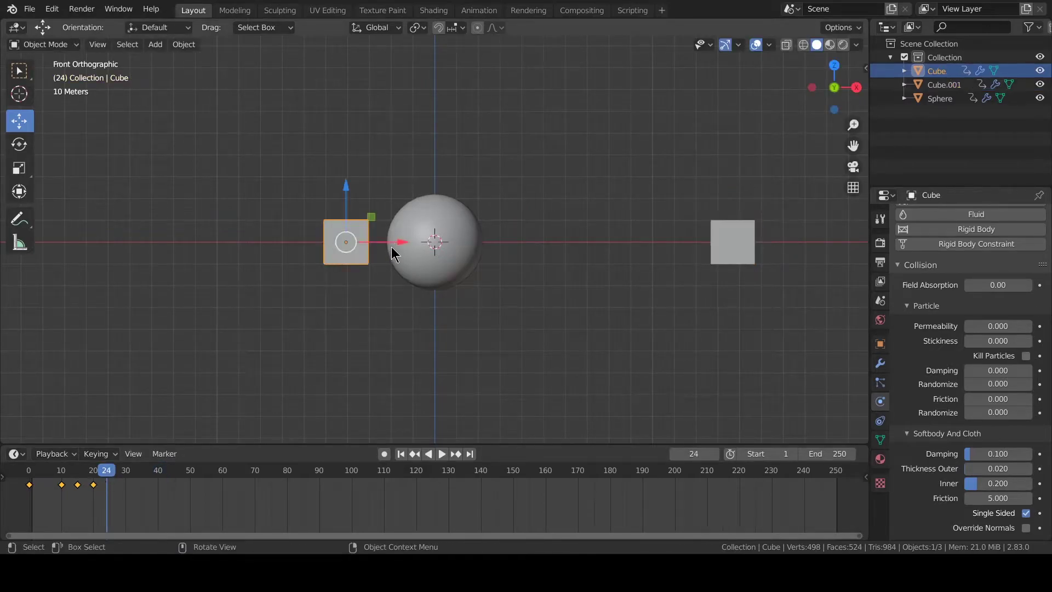
{"action": "left_click_drag", "start_coordinate": [398, 244], "coordinate": [125, 269]}
{"action": "key", "text": "i"}
{"action": "left_click", "coordinate": [124, 266]}
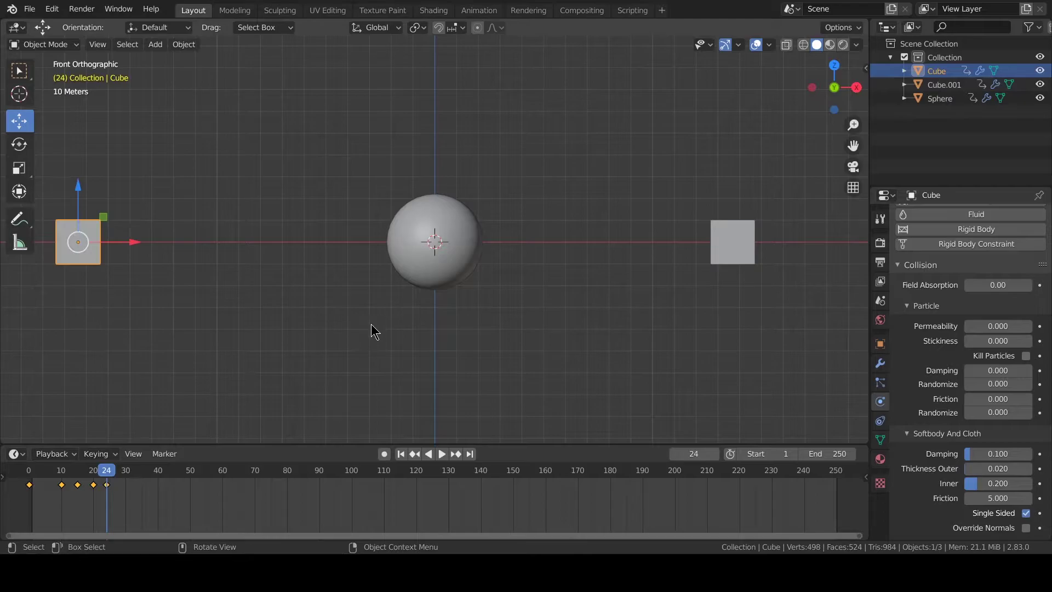
Play the squeeze animation, view it in perspective, and return the playhead to frame 0
{"action": "key", "text": "space"}
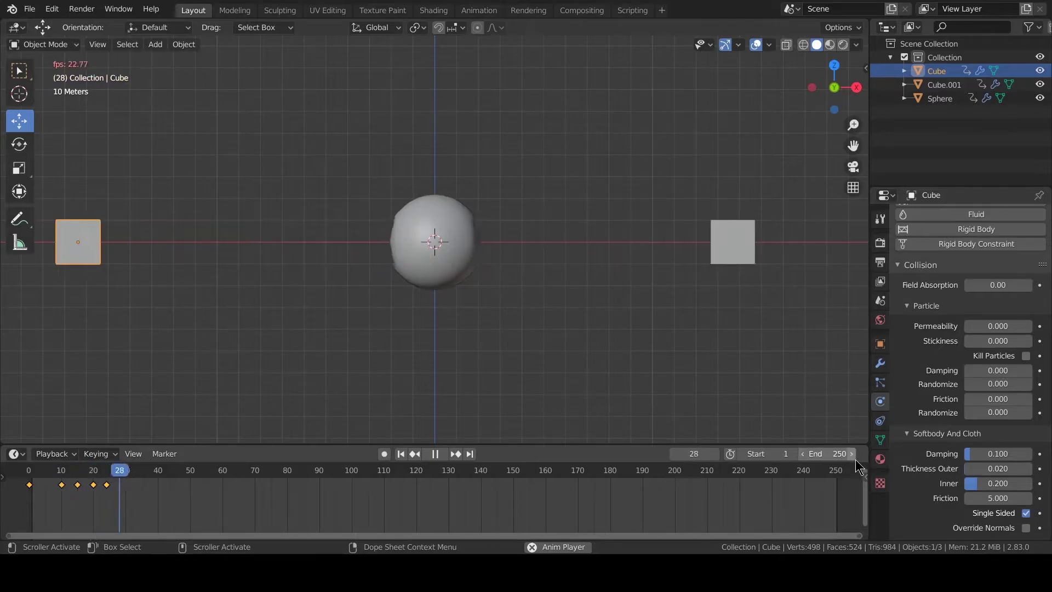
{"action": "mouse_move", "coordinate": [501, 257]}
{"action": "middle_mouse_down"}
{"action": "mouse_move", "coordinate": [396, 298]}
{"action": "mouse_move", "coordinate": [415, 251]}
{"action": "mouse_move", "coordinate": [487, 252]}
{"action": "mouse_move", "coordinate": [481, 275]}
{"action": "mouse_move", "coordinate": [491, 274]}
{"action": "middle_mouse_up"}
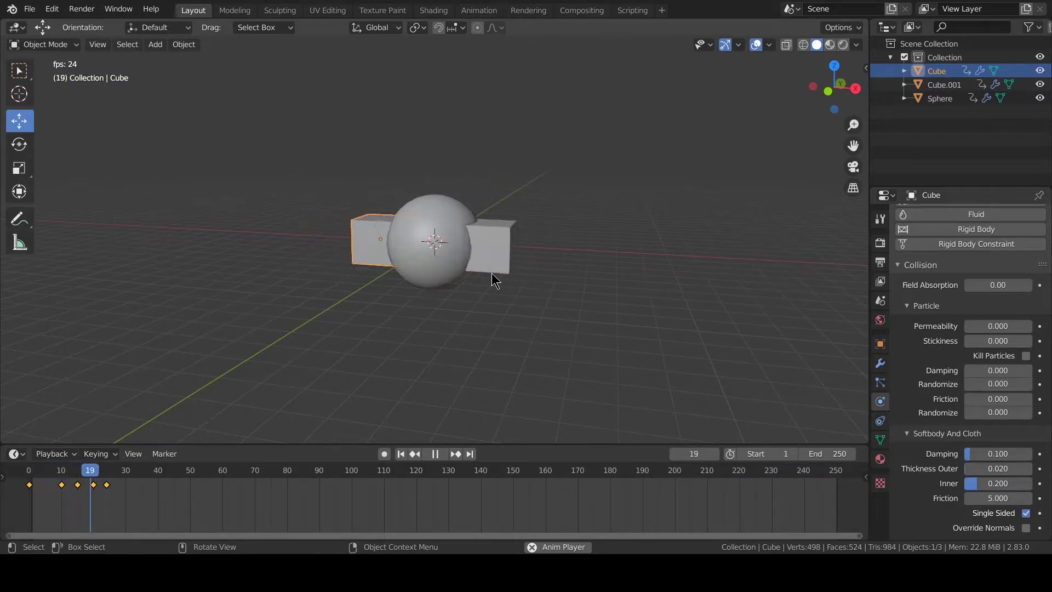
{"action": "key", "text": "space"}
{"action": "left_click_drag", "start_coordinate": [133, 469], "coordinate": [69, 470]}
{"action": "key", "text": "Escape"}
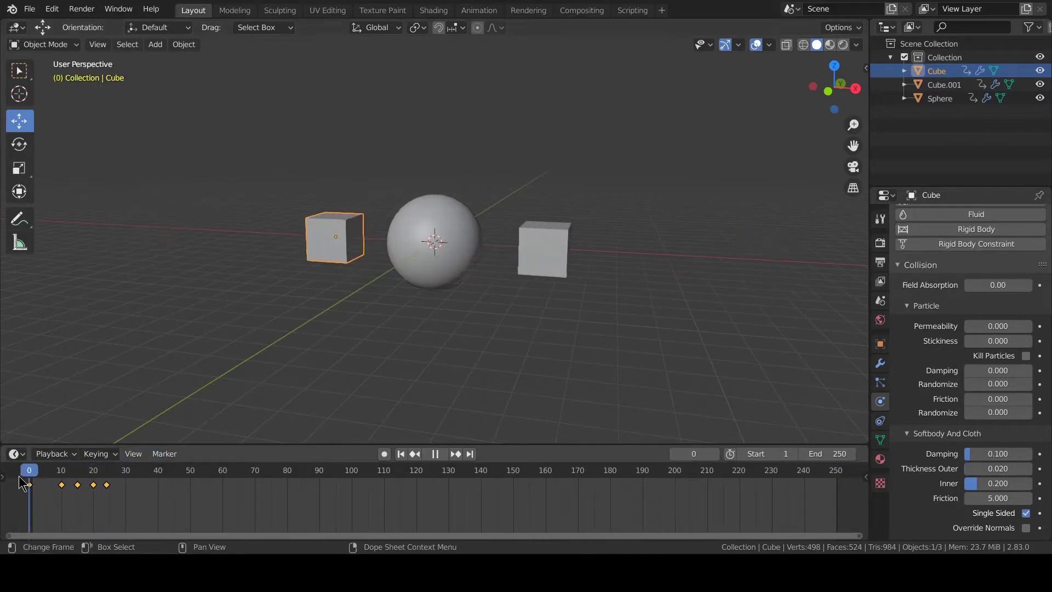
Try to stretch the cube on the positive X side along Z by a factor of about 7.5 at frame 0
{"action": "left_click", "coordinate": [546, 262]}
{"action": "key", "text": "s"}
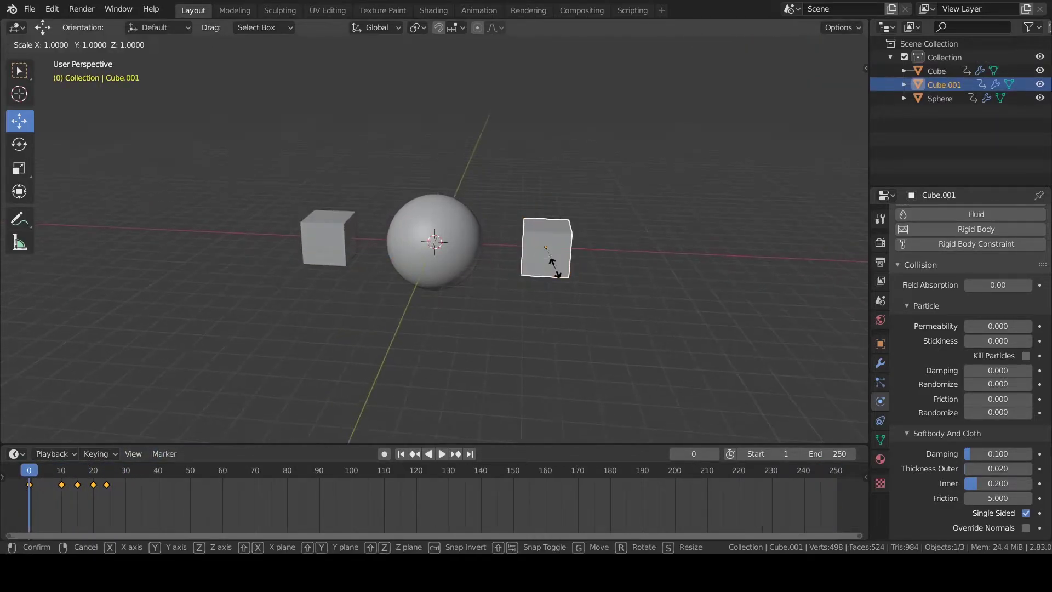
{"action": "key", "text": "z"}
{"action": "key", "text": "Escape"}
{"action": "key", "text": "z"}
{"action": "key", "text": "s"}
{"action": "key", "text": "z"}
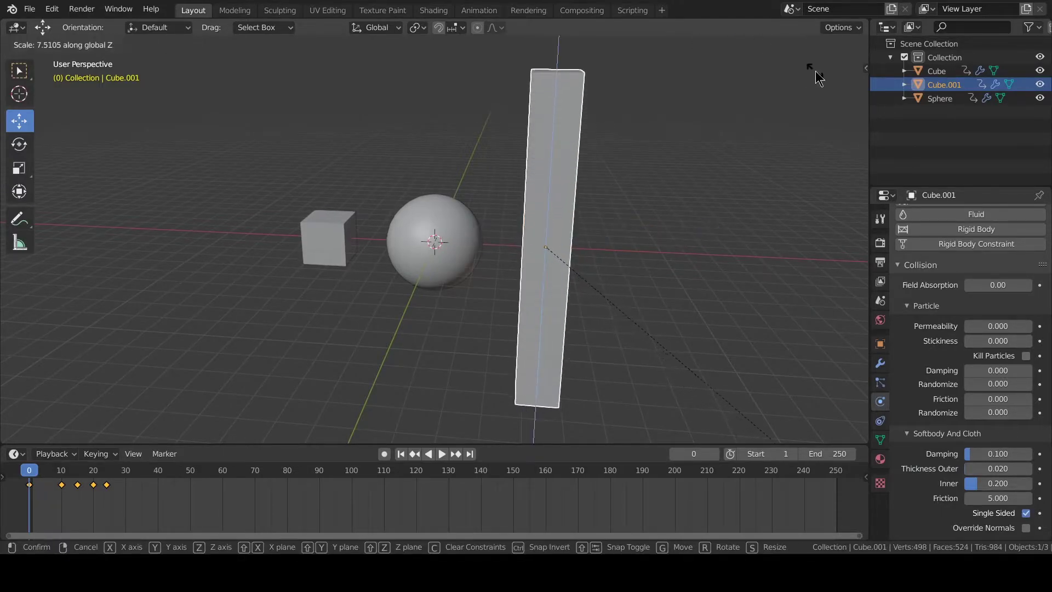
{"action": "left_click", "coordinate": [816, 73]}
Try to stretch the cube on the negative X side along Z in the same way
{"action": "left_click", "coordinate": [343, 218]}
{"action": "key", "text": "s"}
{"action": "key", "text": "z"}
{"action": "left_click", "coordinate": [647, 186]}
Try to widen both stretched cubes together along Y and play the animation to test the scaling
{"action": "middle_click_drag", "start_coordinate": [636, 219], "coordinate": [523, 243]}
{"action": "left_click", "coordinate": [395, 219], "text": "shift"}
{"action": "left_click", "coordinate": [19, 168]}
{"action": "left_click_drag", "start_coordinate": [484, 251], "coordinate": [575, 262]}
{"action": "middle_click_drag", "start_coordinate": [438, 219], "coordinate": [539, 199]}
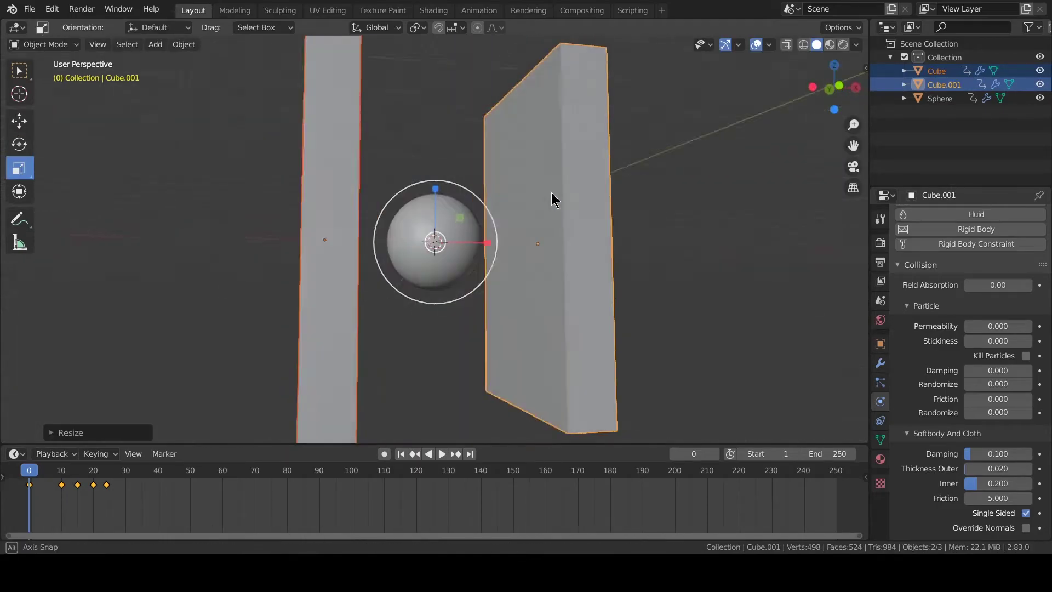
{"action": "key", "text": "space"}
{"action": "key", "text": "space"}
At frame 0, set the negative X cube's scale to Y 50 and Z 70 and keyframe the scale
{"action": "left_click", "coordinate": [335, 243]}
{"action": "left_click", "coordinate": [30, 473]}
{"action": "scroll", "coordinate": [383, 240], "scroll_direction": "up", "scroll_amount": 1}
{"action": "middle_click_drag", "start_coordinate": [384, 240], "coordinate": [353, 238]}
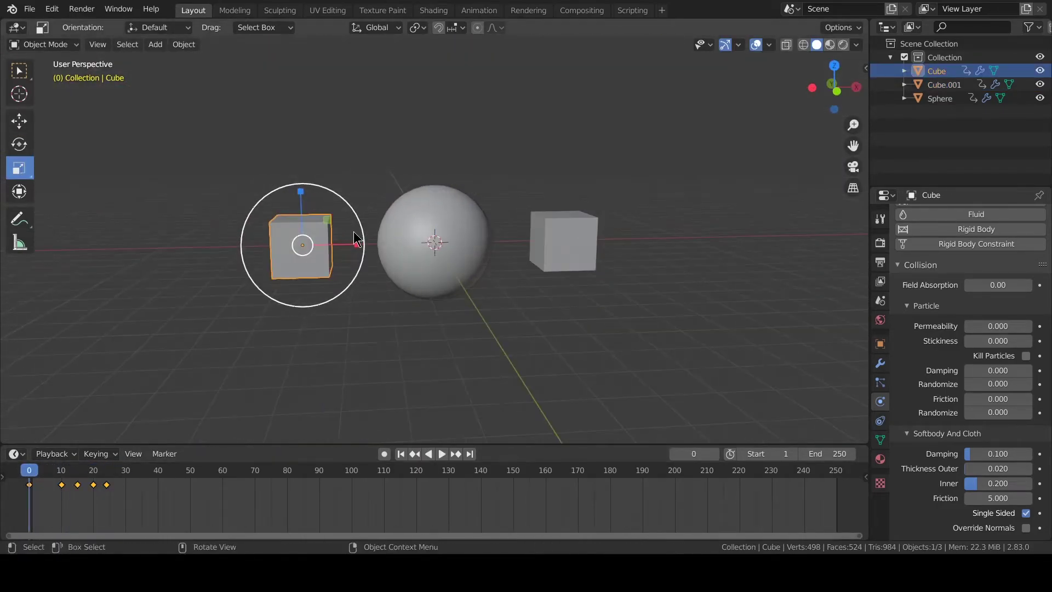
{"action": "key", "text": "s"}
{"action": "key", "text": "z"}
{"action": "left_click", "coordinate": [603, 246]}
{"action": "key", "text": "n"}
{"action": "left_click", "coordinate": [774, 255]}
{"action": "type", "text": "70"}
{"action": "middle_click_drag", "start_coordinate": [570, 244], "coordinate": [428, 263]}
{"action": "left_click", "coordinate": [770, 235]}
{"action": "type", "text": "50i"}
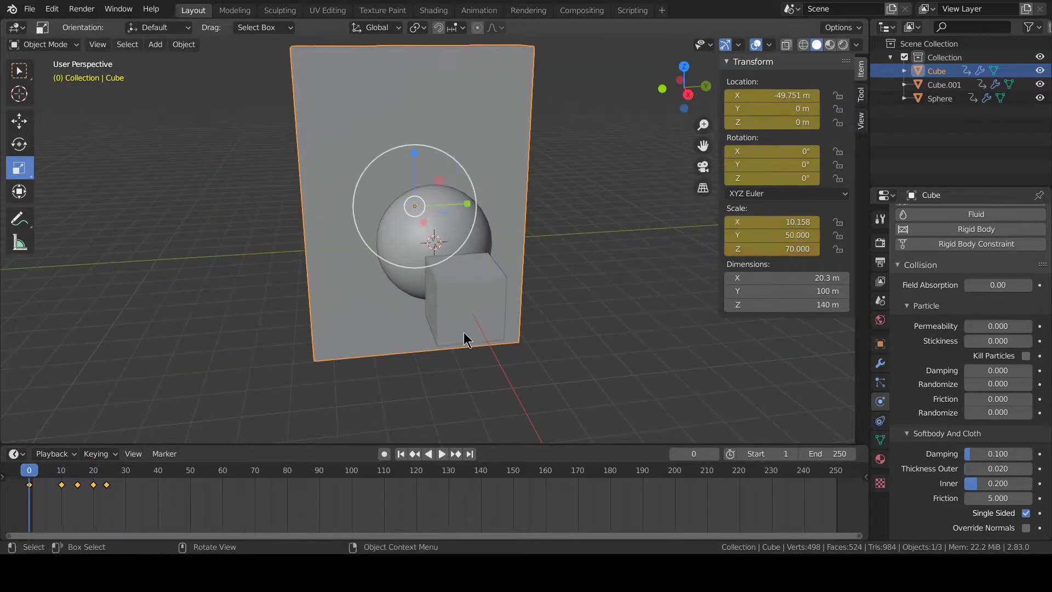
At frame 10, set the negative X cube's scale to Z 70 and Y 50 and keyframe the scale
{"action": "left_click", "coordinate": [61, 471]}
{"action": "left_click", "coordinate": [770, 251]}
{"action": "type", "text": "70"}
{"action": "left_click", "coordinate": [770, 235]}
{"action": "type", "text": "50"}
At frame 15, keyframe the negative X cube's scale with Y 50 and Z 70
{"action": "left_click", "coordinate": [77, 470]}
{"action": "left_click", "coordinate": [784, 235]}
{"action": "type", "text": "50"}
{"action": "left_click", "coordinate": [786, 249]}
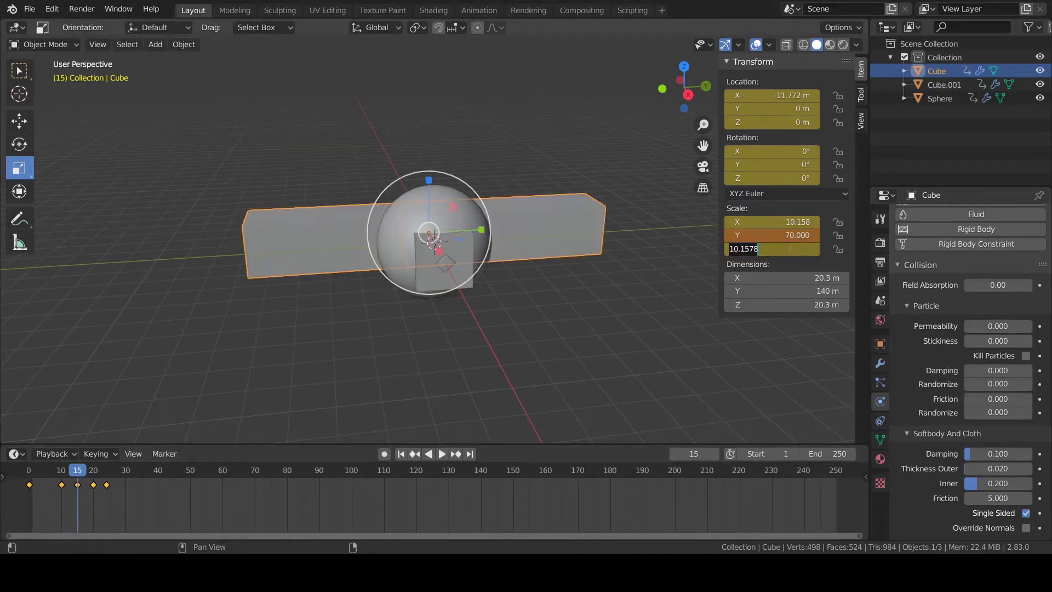
{"action": "type", "text": "70"}
At frame 20, keyframe the negative X cube's scale with Y 50 and Z 70
{"action": "left_click", "coordinate": [93, 470]}
{"action": "left_click", "coordinate": [778, 236]}
{"action": "type", "text": "50"}
{"action": "left_click", "coordinate": [778, 250]}
{"action": "type", "text": "70"}
At frame 24, keyframe the negative X cube's scale with Y 50 and Z 70
{"action": "left_click", "coordinate": [106, 470]}
{"action": "left_click", "coordinate": [778, 236]}
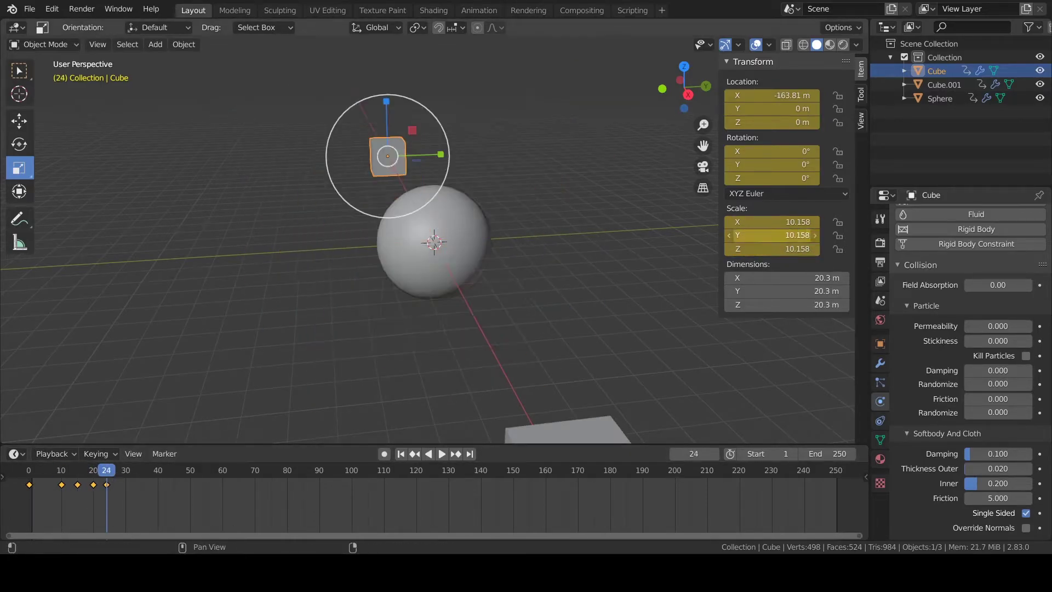
{"action": "type", "text": "50i"}
Set the positive X cube's scale to Y 50 and Z 70 at frame 24 and keyframe it
{"action": "middle_click_drag", "start_coordinate": [485, 241], "coordinate": [594, 244]}
{"action": "left_click", "coordinate": [595, 209]}
{"action": "left_click", "coordinate": [740, 235]}
{"action": "type", "text": "50"}
{"action": "left_click", "coordinate": [742, 249]}
{"action": "type", "text": "70"}
At frame 20, keyframe the positive X cube's scale with Y 50 and Z 70
{"action": "left_click", "coordinate": [94, 471]}
{"action": "left_click", "coordinate": [770, 236]}
{"action": "type", "text": "50"}
{"action": "left_click", "coordinate": [770, 249]}
{"action": "type", "text": "70"}
At frame 15, keyframe the positive X cube's scale with Y 50 and Z 70
{"action": "left_click", "coordinate": [77, 470]}
{"action": "left_click", "coordinate": [773, 236]}
{"action": "type", "text": "50"}
At frame 10, keyframe the positive X cube's scale with Y 50 and Z 70
{"action": "left_click", "coordinate": [62, 470]}
{"action": "left_click", "coordinate": [770, 235]}
{"action": "type", "text": "50"}
{"action": "left_click", "coordinate": [768, 248]}
{"action": "type", "text": "70i"}
{"action": "left_click", "coordinate": [754, 238]}
At frame 0, keyframe the positive X cube's scale with Y 50 and Z 70
{"action": "left_click", "coordinate": [29, 470]}
{"action": "left_click", "coordinate": [765, 236]}
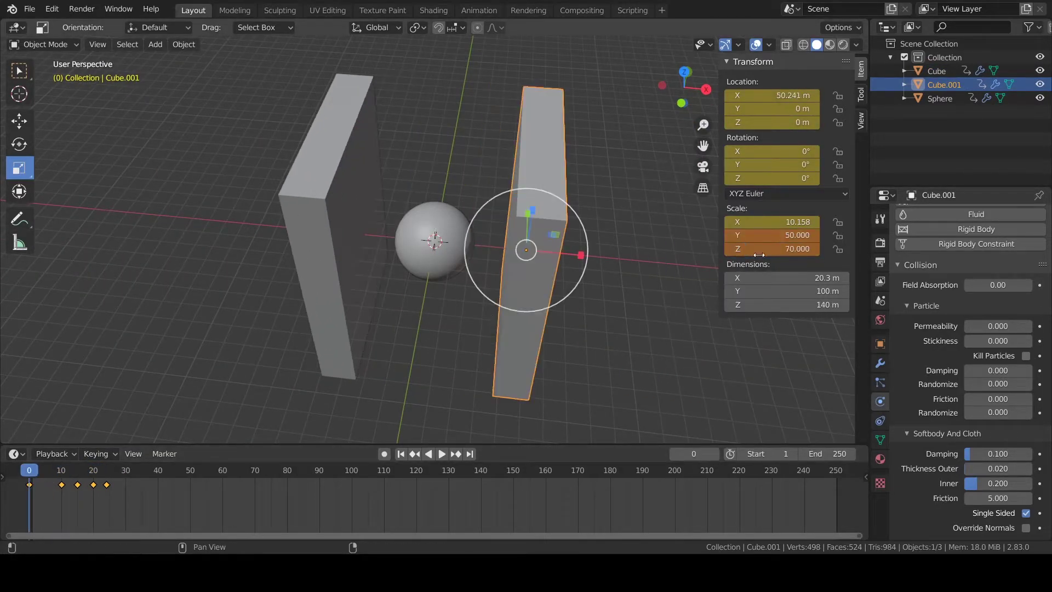
{"action": "key", "text": "i"}
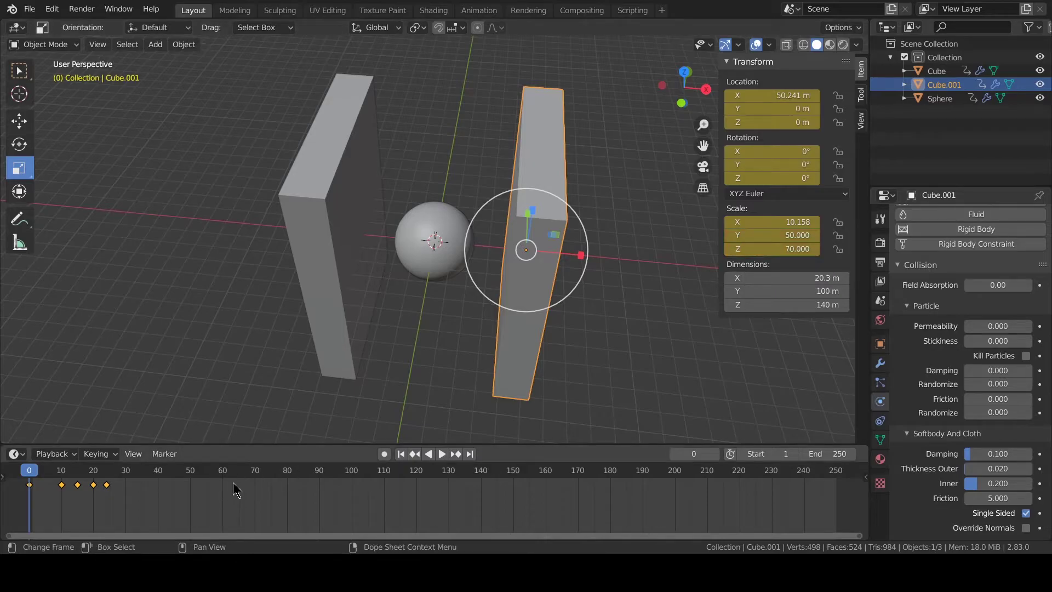
Play the animation and scrub from frame 16 to frame 40 to inspect how the slabs deform the sphere
{"action": "key", "text": "space"}
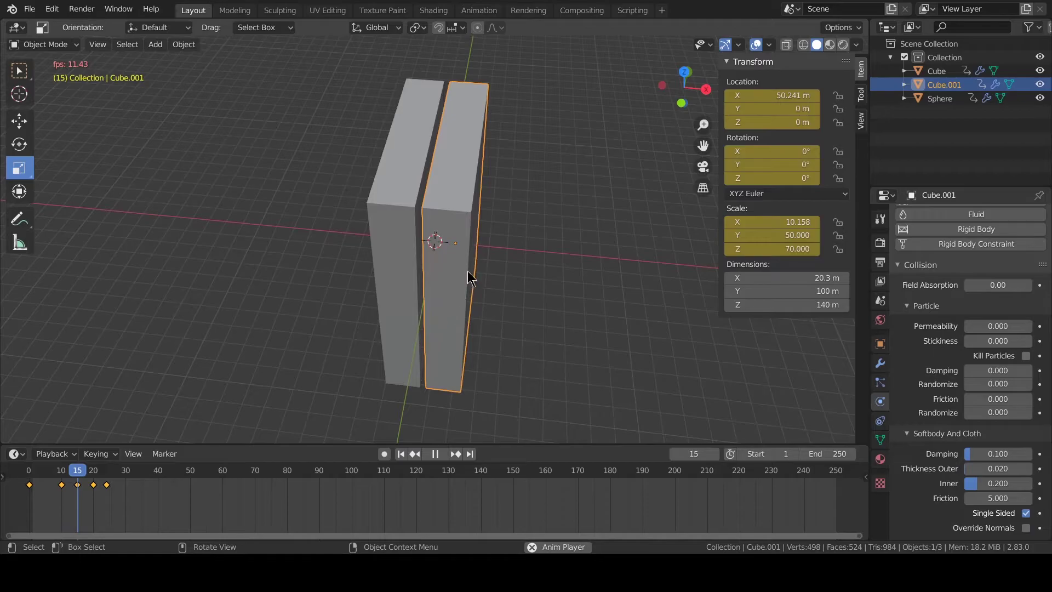
{"action": "middle_click_drag", "start_coordinate": [489, 237], "coordinate": [425, 202]}
{"action": "scroll", "coordinate": [464, 211], "scroll_direction": "up", "scroll_amount": 2}
{"action": "scroll", "coordinate": [425, 255], "scroll_direction": "up", "scroll_amount": 2}
{"action": "scroll", "coordinate": [414, 215], "scroll_direction": "down", "scroll_amount": 3}
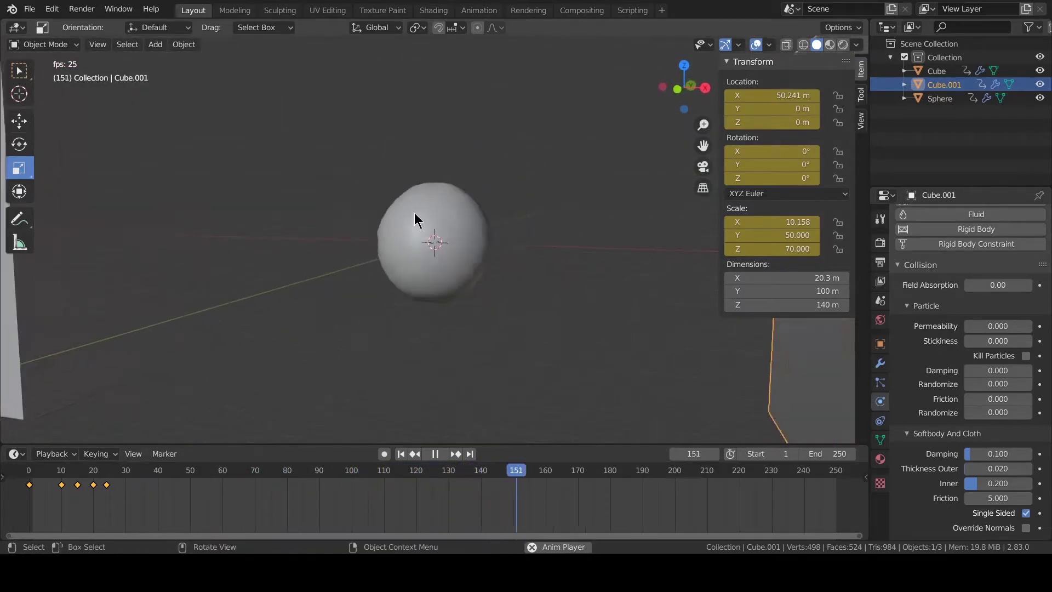
{"action": "left_click", "coordinate": [74, 472]}
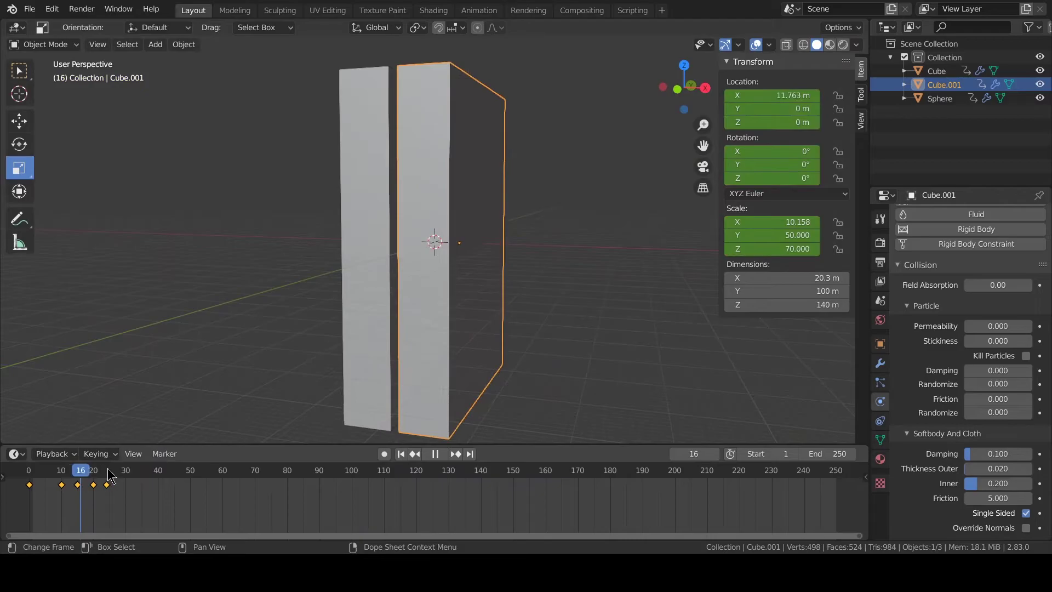
{"action": "left_click_drag", "start_coordinate": [108, 476], "coordinate": [122, 475]}
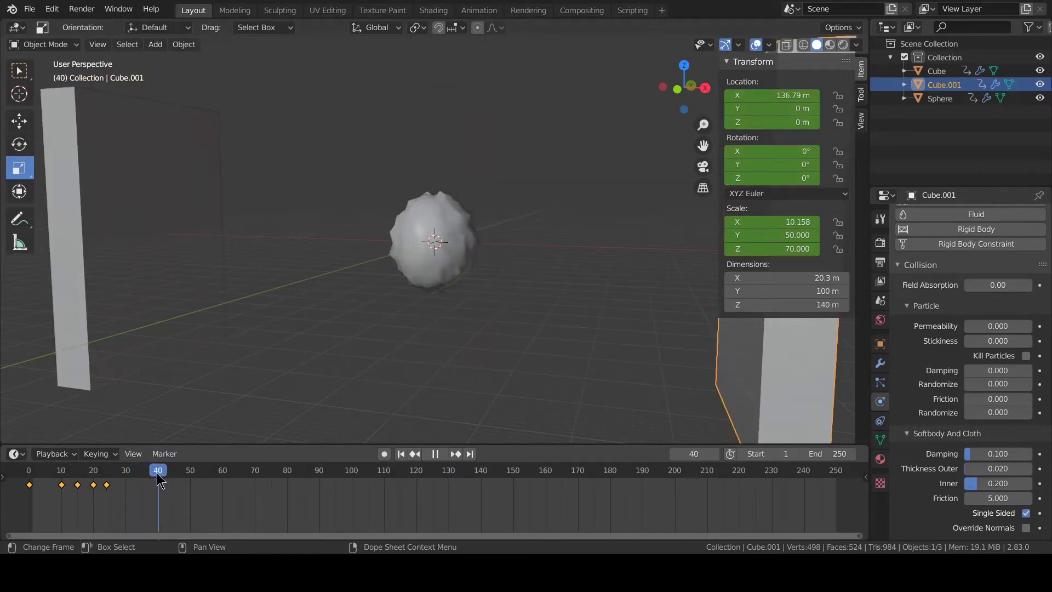
{"action": "key", "text": "space"}
Add a UV sphere and move it straight up above the soft body sphere to about Z 94.24 m
{"action": "scroll", "coordinate": [517, 235], "scroll_direction": "down", "scroll_amount": 3}
{"action": "middle_click_drag", "start_coordinate": [517, 234], "coordinate": [455, 221]}
{"action": "key", "text": "shift+a"}
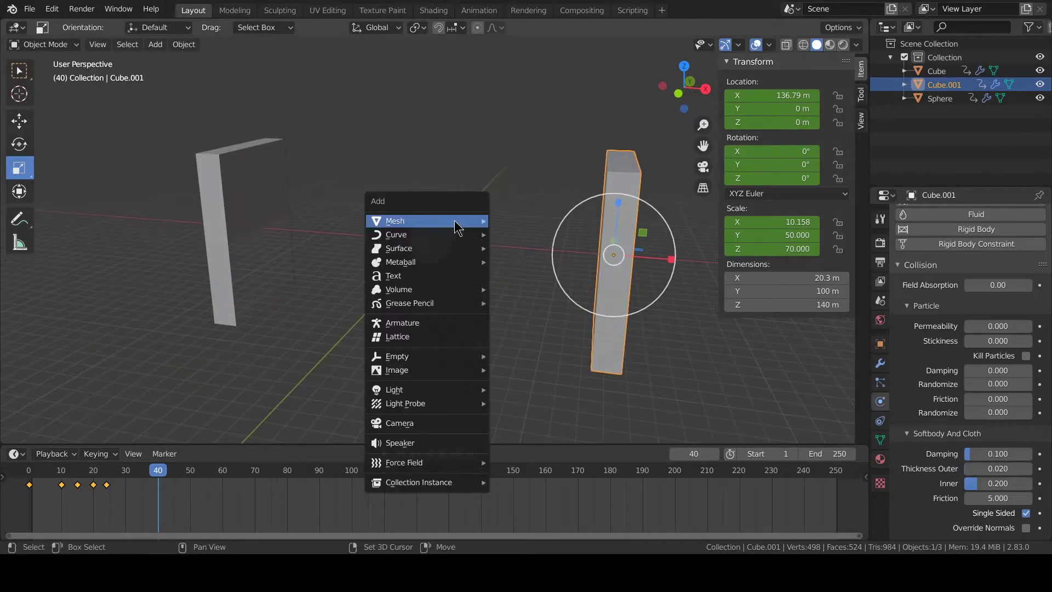
{"action": "mouse_move", "coordinate": [455, 220]}
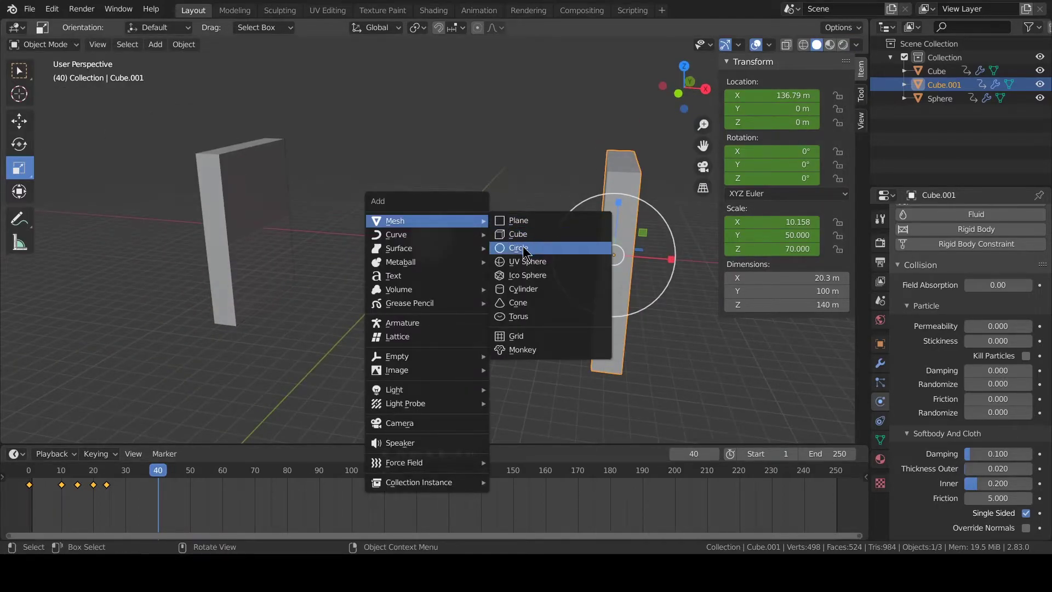
{"action": "left_click", "coordinate": [525, 265]}
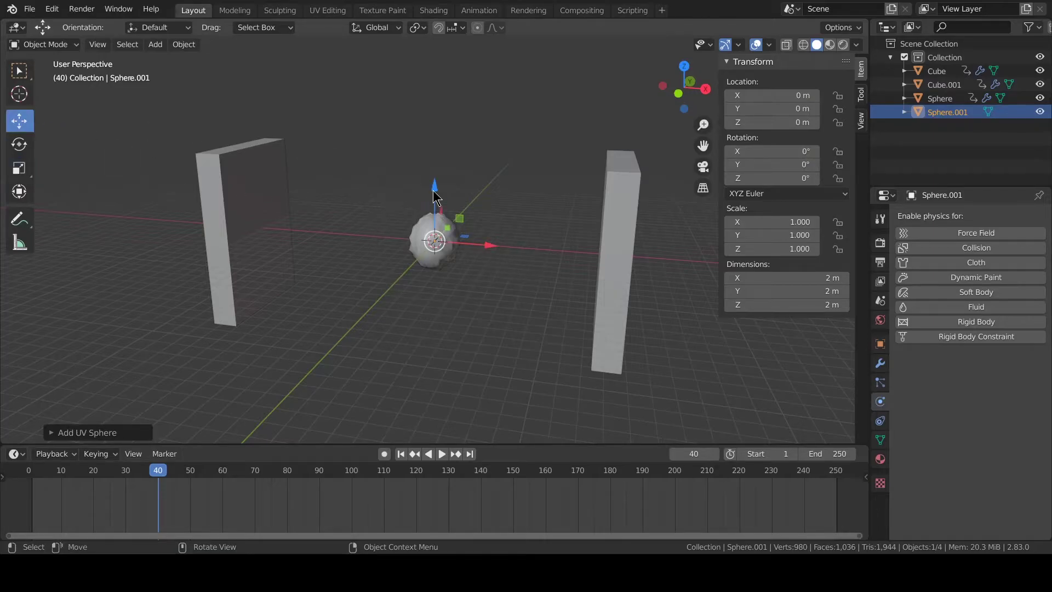
{"action": "left_click_drag", "start_coordinate": [435, 195], "coordinate": [435, 116]}
{"action": "left_click_drag", "start_coordinate": [435, 72], "coordinate": [436, 77]}
Scale the new sphere uniformly to about 11.56 and shade it smooth
{"action": "key", "text": "s"}
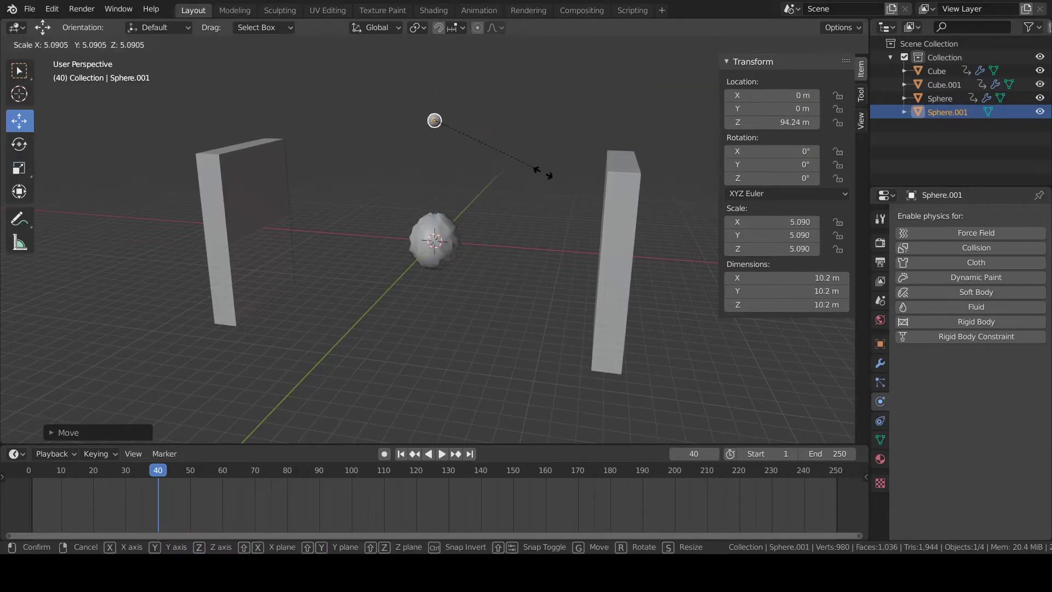
{"action": "left_click", "coordinate": [669, 248]}
{"action": "right_click", "coordinate": [483, 132]}
{"action": "left_click", "coordinate": [483, 134]}
Enable Collision physics on the new upper sphere
{"action": "scroll", "coordinate": [482, 142], "scroll_direction": "up", "scroll_amount": 5}
{"action": "middle_click_drag", "start_coordinate": [483, 143], "coordinate": [485, 418], "text": "shift"}
{"action": "left_click", "coordinate": [979, 249]}
{"action": "middle_click_drag", "start_coordinate": [500, 265], "coordinate": [496, 268]}
Insert Rotation and Location keyframes for the upper sphere at frame 40
{"action": "key", "text": "i"}
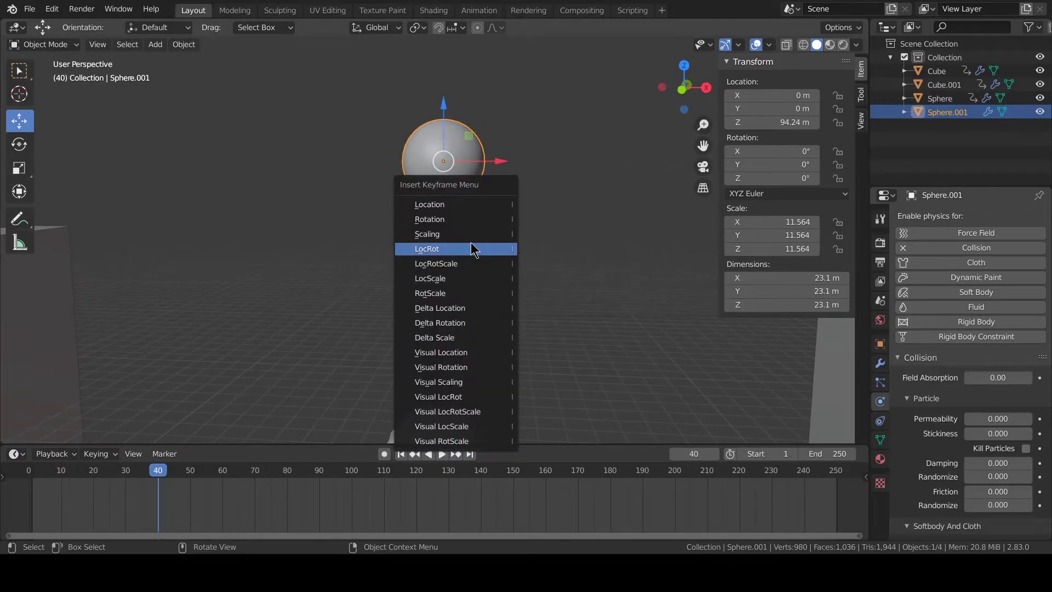
{"action": "left_click", "coordinate": [467, 221]}
{"action": "key", "text": "i"}
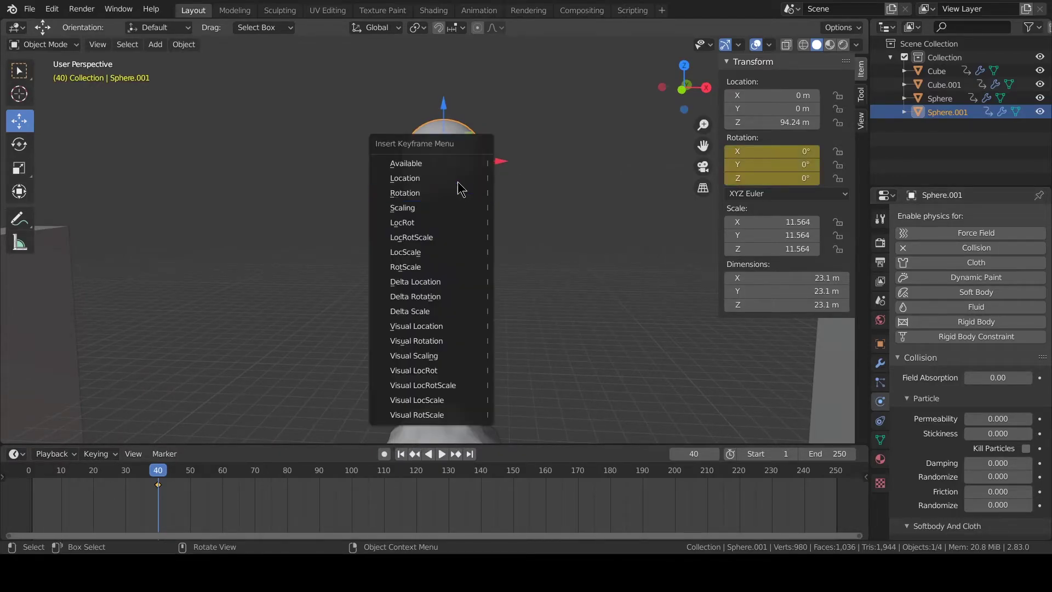
{"action": "left_click", "coordinate": [453, 175]}
Go to frame 1 and insert a Location keyframe for the upper sphere
{"action": "key", "text": "space"}
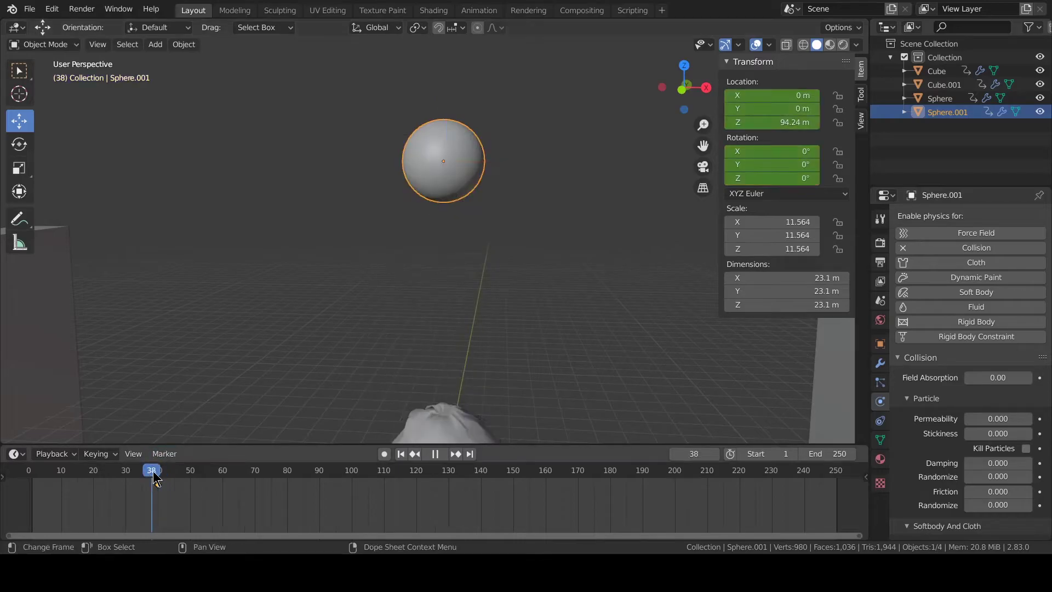
{"action": "left_click", "coordinate": [34, 472]}
{"action": "key", "text": "space"}
{"action": "key", "text": "i"}
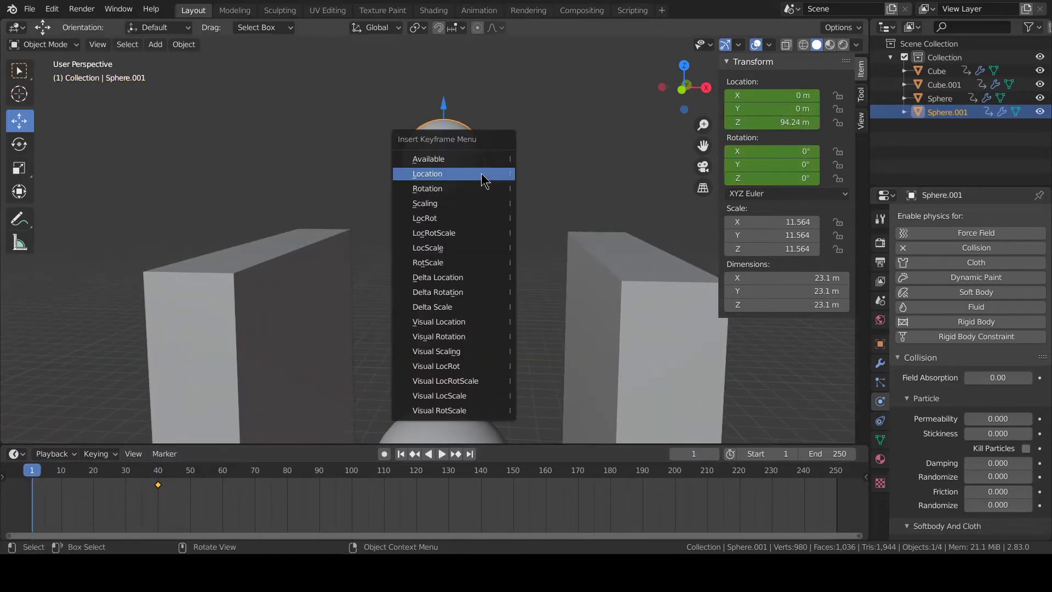
{"action": "left_click", "coordinate": [481, 173]}
At frame 49, move the small collision sphere down through the soft body to about Z -109.2 m and insert a Location keyframe
{"action": "key", "text": "space"}
{"action": "left_click", "coordinate": [158, 472]}
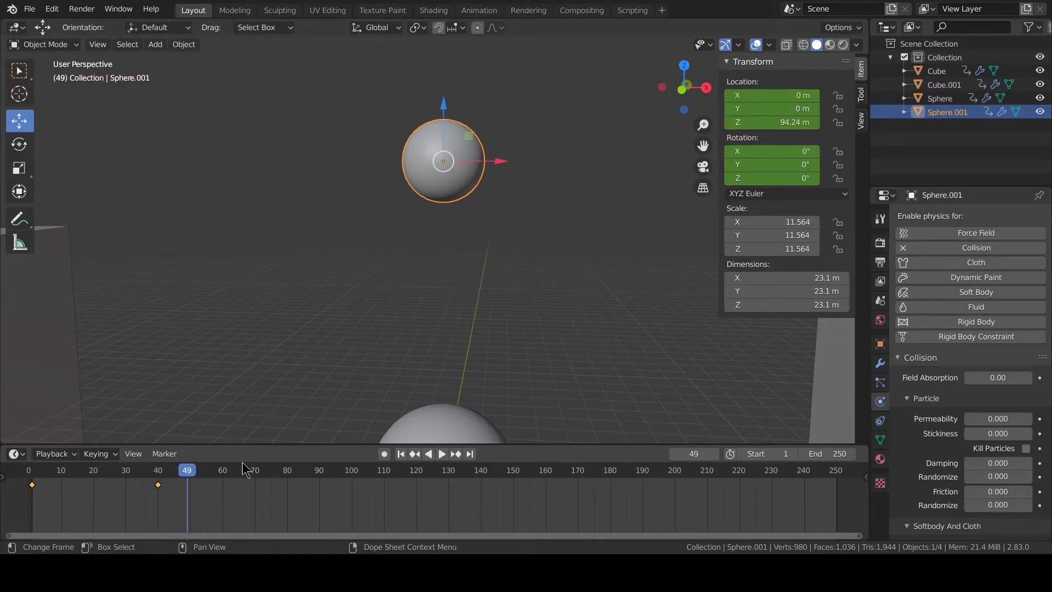
{"action": "key", "text": "i"}
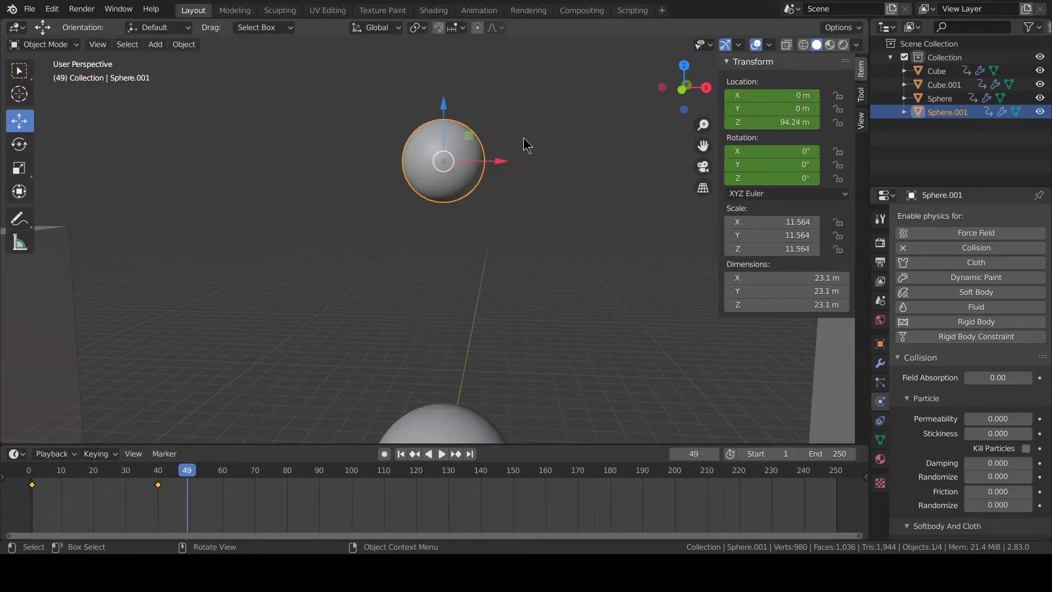
{"action": "left_click_drag", "start_coordinate": [445, 106], "coordinate": [489, 269]}
{"action": "scroll", "coordinate": [489, 269], "scroll_direction": "down", "scroll_amount": 3}
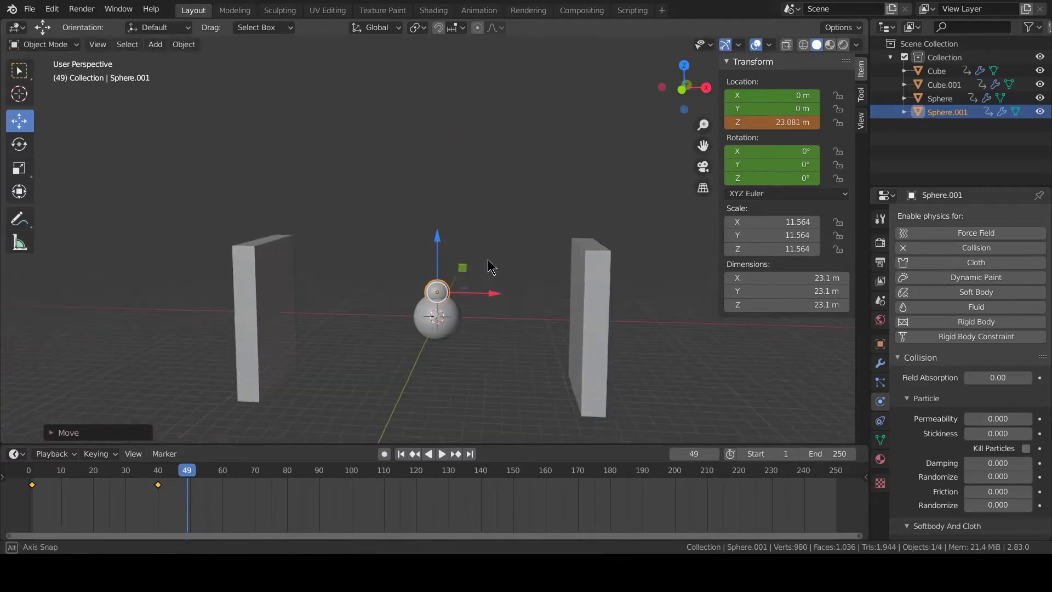
{"action": "key", "text": "g"}
{"action": "key", "text": "z"}
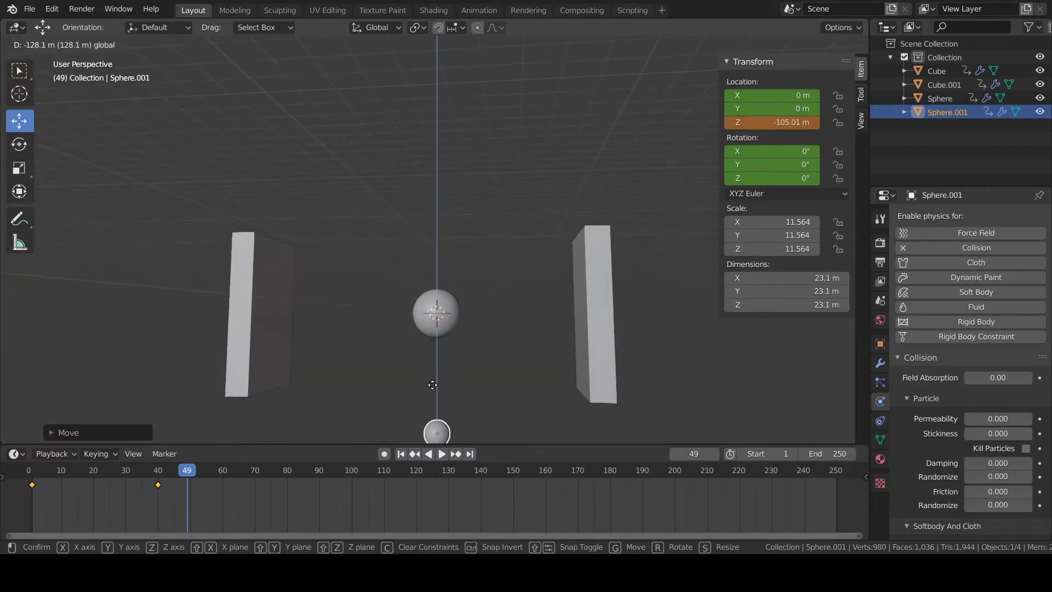
{"action": "left_click", "coordinate": [433, 387]}
{"action": "key", "text": "i"}
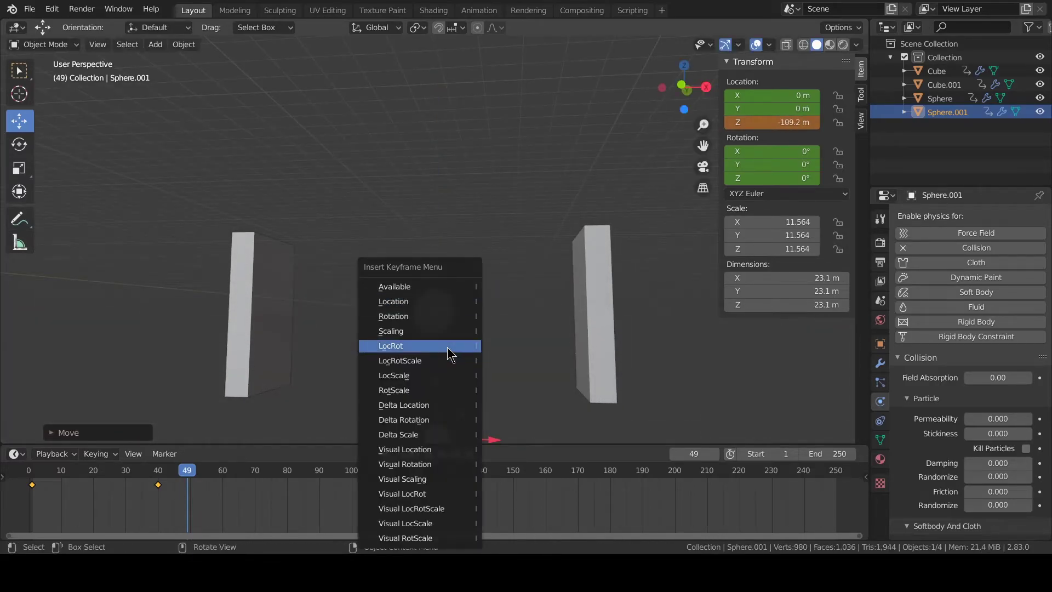
{"action": "left_click", "coordinate": [425, 301]}
{"action": "key", "text": "space"}
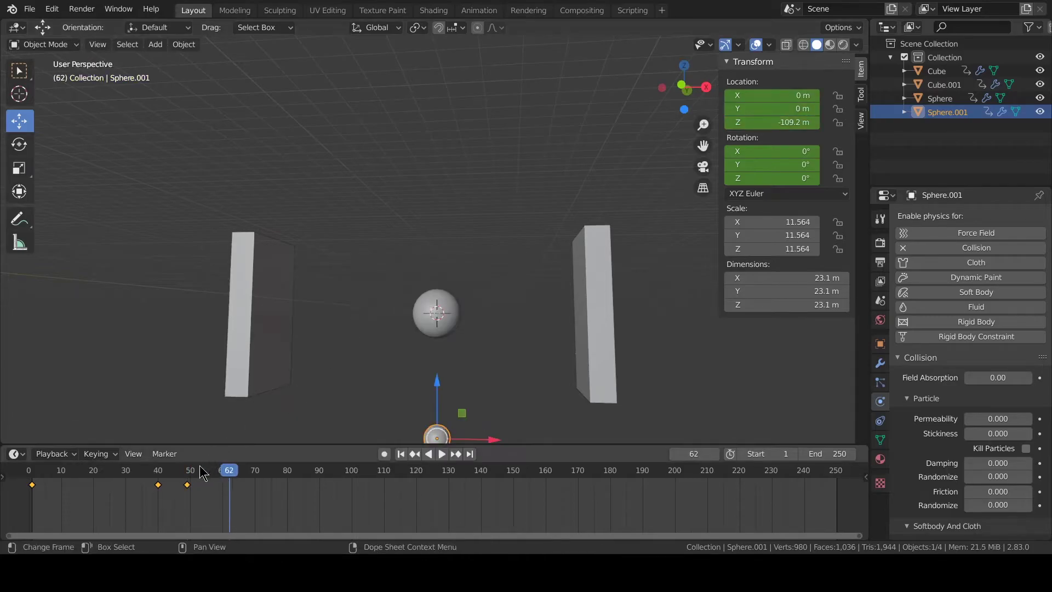
Play the animation from its start and examine how the small collision sphere passes through the soft body
{"action": "left_click_drag", "start_coordinate": [200, 466], "coordinate": [28, 472]}
{"action": "key", "text": "space"}
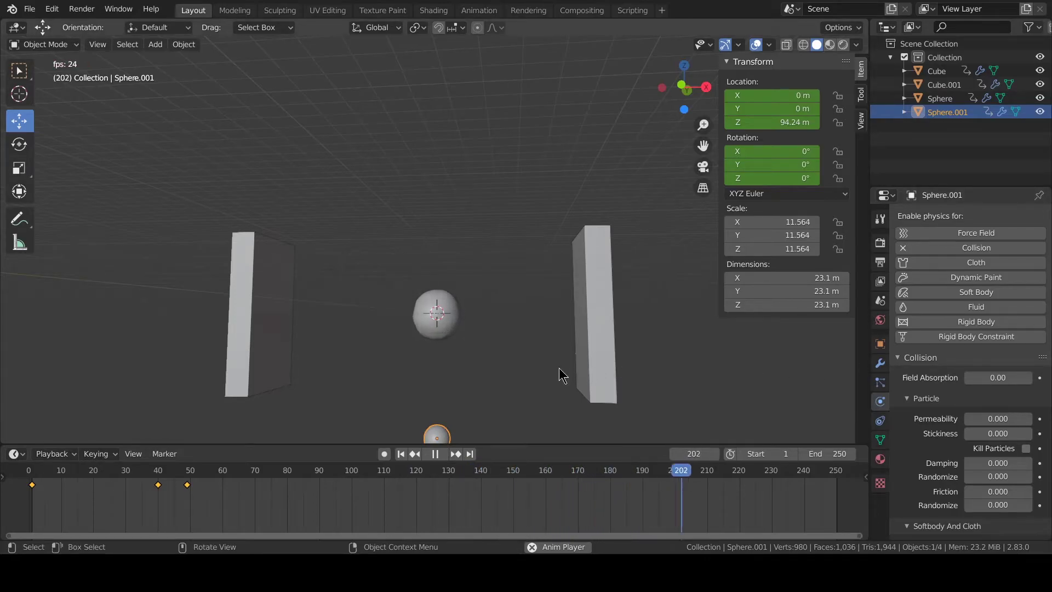
{"action": "mouse_move", "coordinate": [512, 314]}
{"action": "middle_mouse_down"}
{"action": "mouse_move", "coordinate": [540, 334]}
{"action": "mouse_move", "coordinate": [489, 321]}
{"action": "mouse_move", "coordinate": [504, 311]}
{"action": "middle_mouse_up"}
{"action": "scroll", "coordinate": [488, 321], "scroll_direction": "up", "scroll_amount": 3}
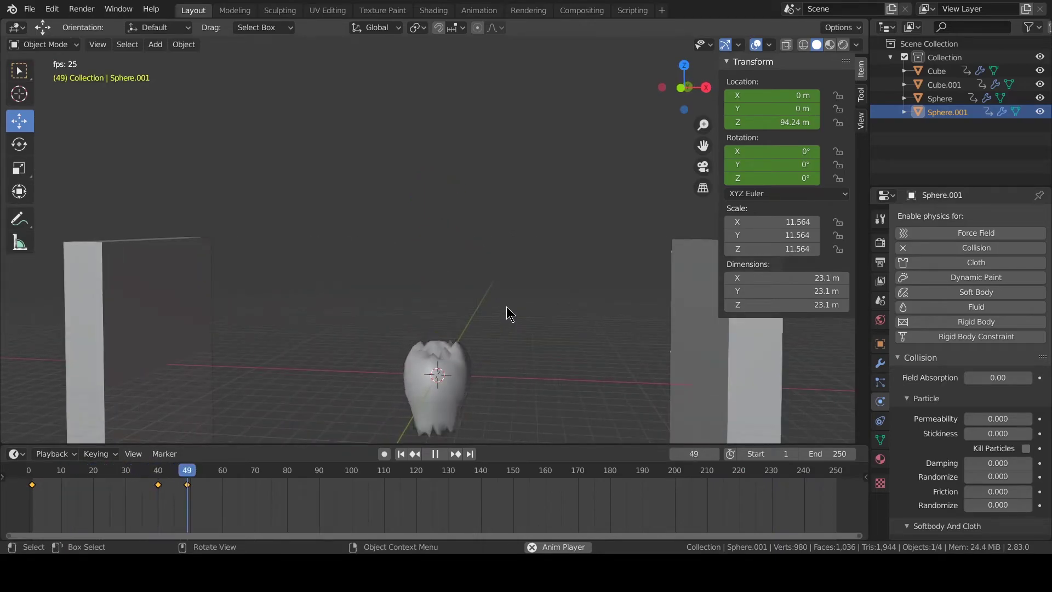
{"action": "middle_click_drag", "start_coordinate": [514, 339], "coordinate": [378, 331]}
Add a plane at the origin and scale it uniformly to about 277, making it about 555 m wide
{"action": "key", "text": "shift+a"}
{"action": "mouse_move", "coordinate": [377, 328]}
{"action": "mouse_move", "coordinate": [378, 276]}
{"action": "left_click", "coordinate": [458, 277]}
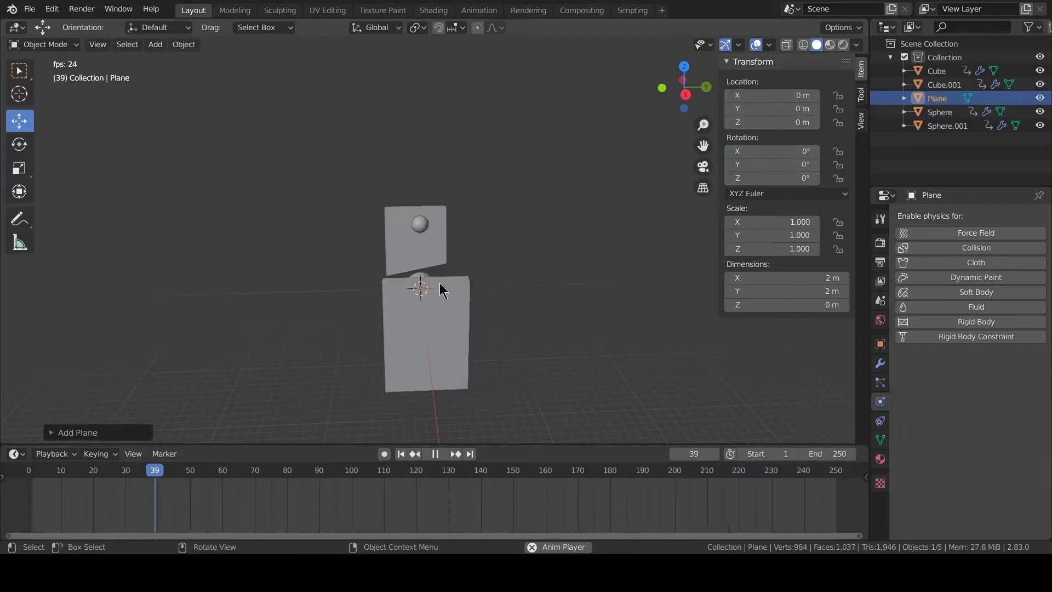
{"action": "scroll", "coordinate": [452, 290], "scroll_direction": "up", "scroll_amount": 5}
{"action": "middle_click_drag", "start_coordinate": [442, 279], "coordinate": [427, 298]}
{"action": "key", "text": "s"}
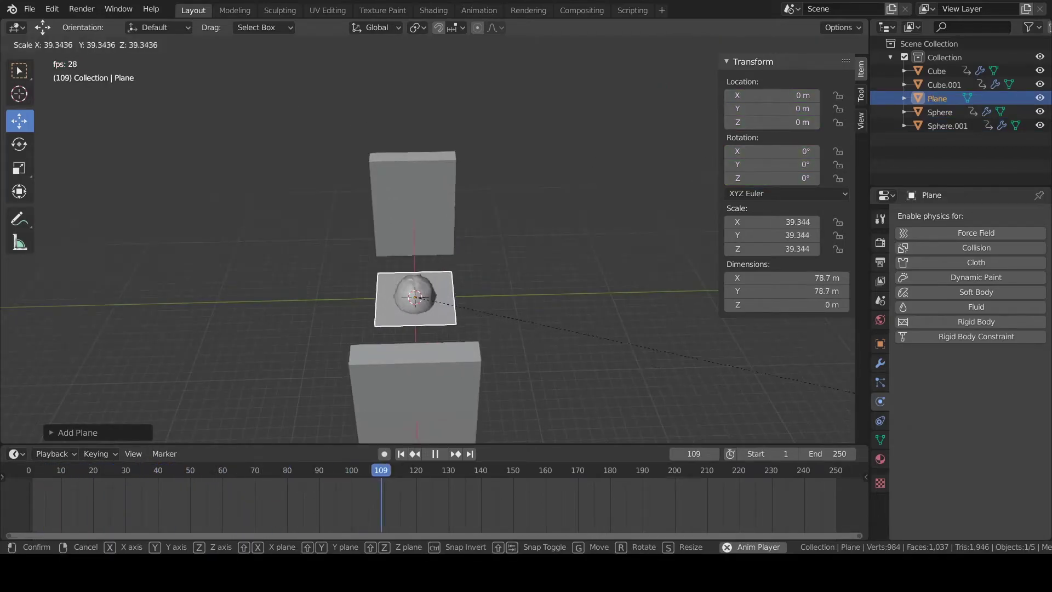
{"action": "left_click", "coordinate": [707, 28]}
{"action": "key", "text": "s"}
{"action": "left_click", "coordinate": [674, 82]}
Rotate the plane 90° about X and move it along Y to about 266 m, behind the slabs and spheres
{"action": "key", "text": "r"}
{"action": "key", "text": "x"}
{"action": "key", "text": "9"}
{"action": "key", "text": "0"}
{"action": "key", "text": "Return"}
{"action": "scroll", "coordinate": [431, 216], "scroll_direction": "down", "scroll_amount": 5}
{"action": "middle_click_drag", "start_coordinate": [432, 215], "coordinate": [448, 245]}
{"action": "scroll", "coordinate": [469, 235], "scroll_direction": "up", "scroll_amount": 5}
{"action": "key", "text": "g"}
{"action": "key", "text": "y"}
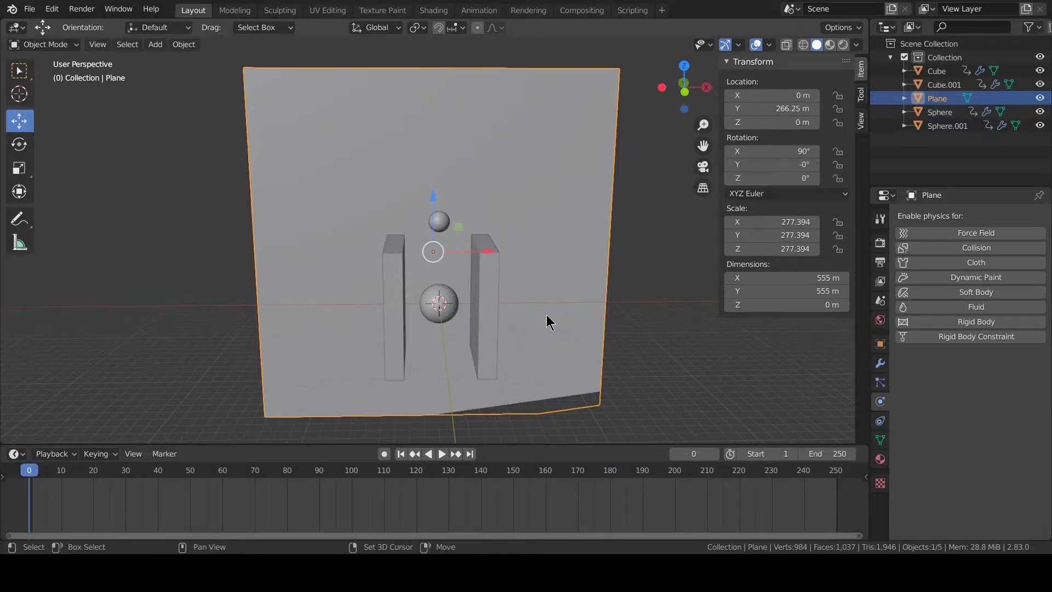
Add a camera to the scene and look through it
{"action": "middle_click_drag", "start_coordinate": [547, 321], "coordinate": [515, 289]}
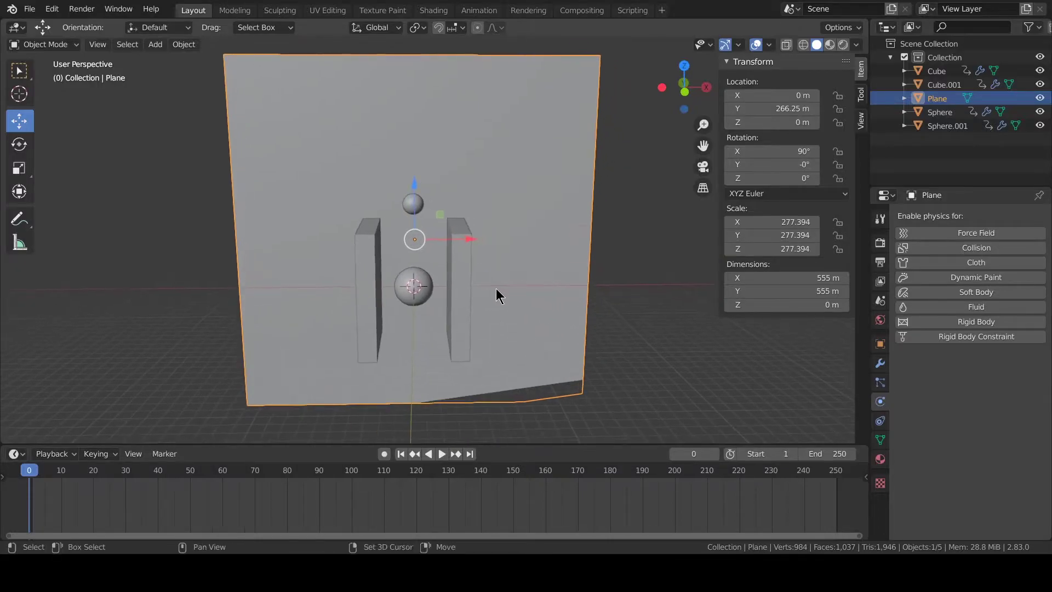
{"action": "key", "text": "shift+a"}
{"action": "mouse_move", "coordinate": [500, 289]}
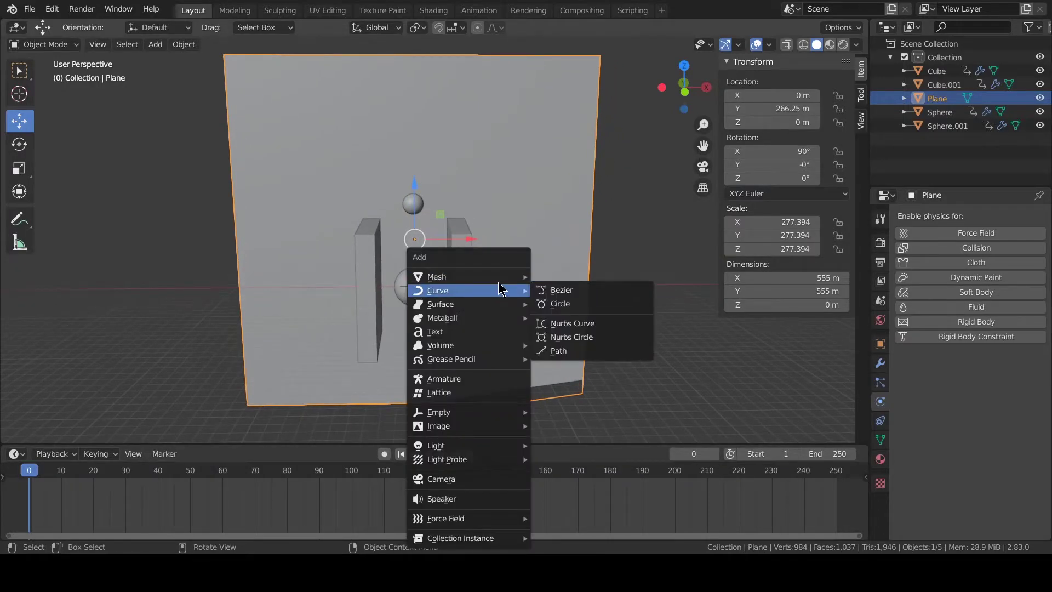
{"action": "left_click", "coordinate": [454, 481]}
{"action": "middle_click_drag", "start_coordinate": [439, 284], "coordinate": [344, 282]}
{"action": "key", "text": "KP_0"}
{"action": "key", "text": "KP_0"}
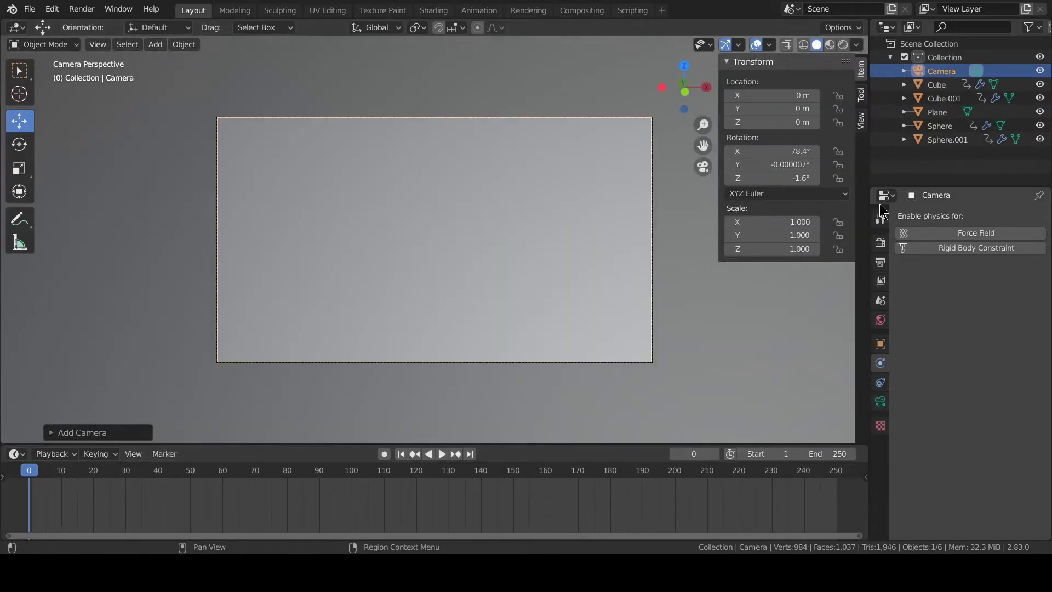
Enable Lock Camera to View and frame the soft body sphere close up between the two slabs
{"action": "left_click", "coordinate": [862, 124]}
{"action": "scroll", "coordinate": [488, 333], "scroll_direction": "down", "scroll_amount": 10}
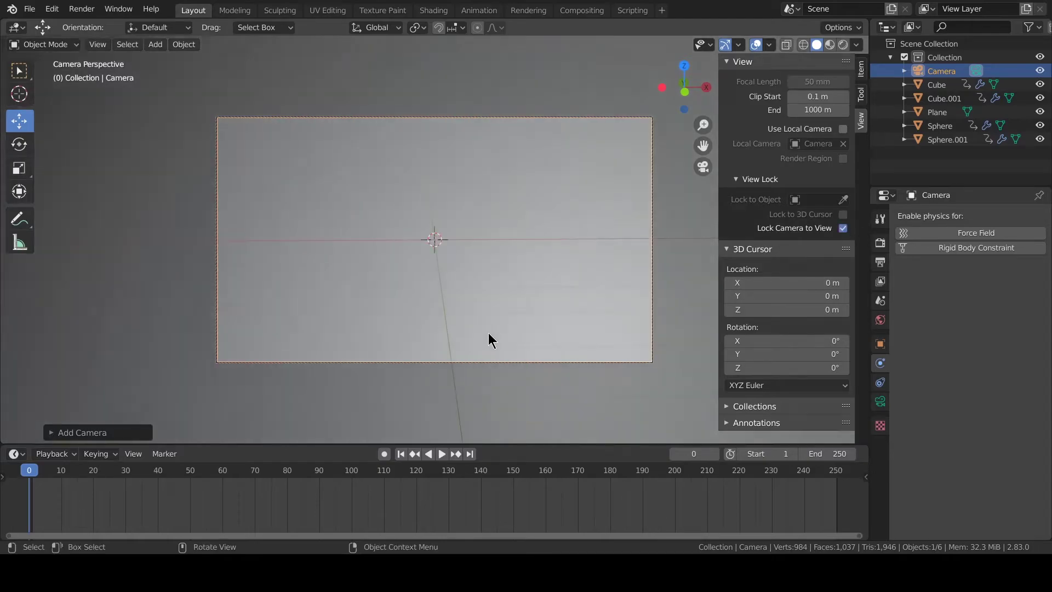
{"action": "scroll", "coordinate": [485, 324], "scroll_direction": "up", "scroll_amount": 8}
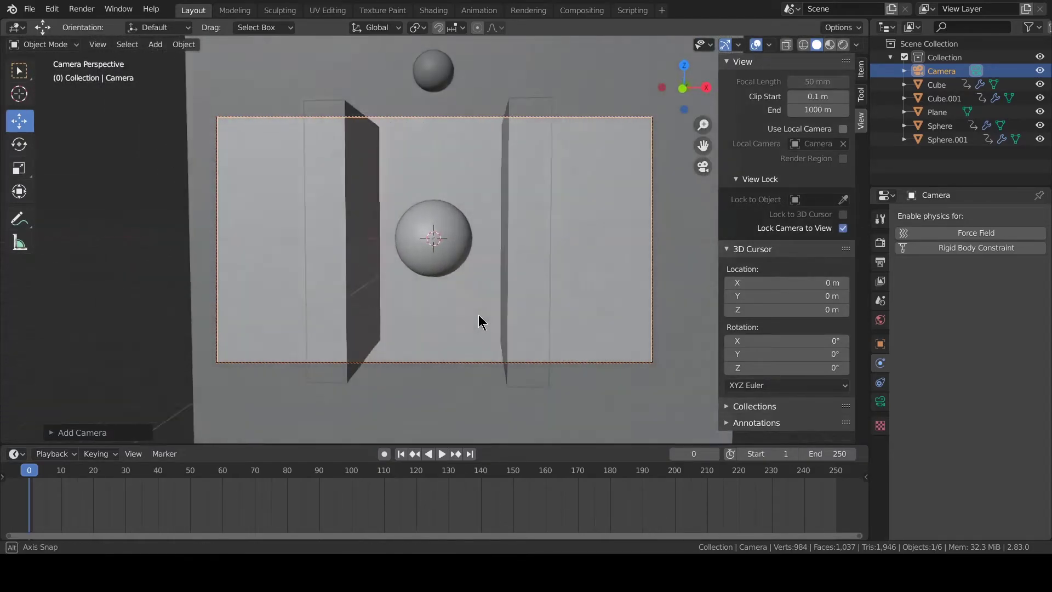
{"action": "scroll", "coordinate": [485, 324], "scroll_direction": "up", "scroll_amount": 2}
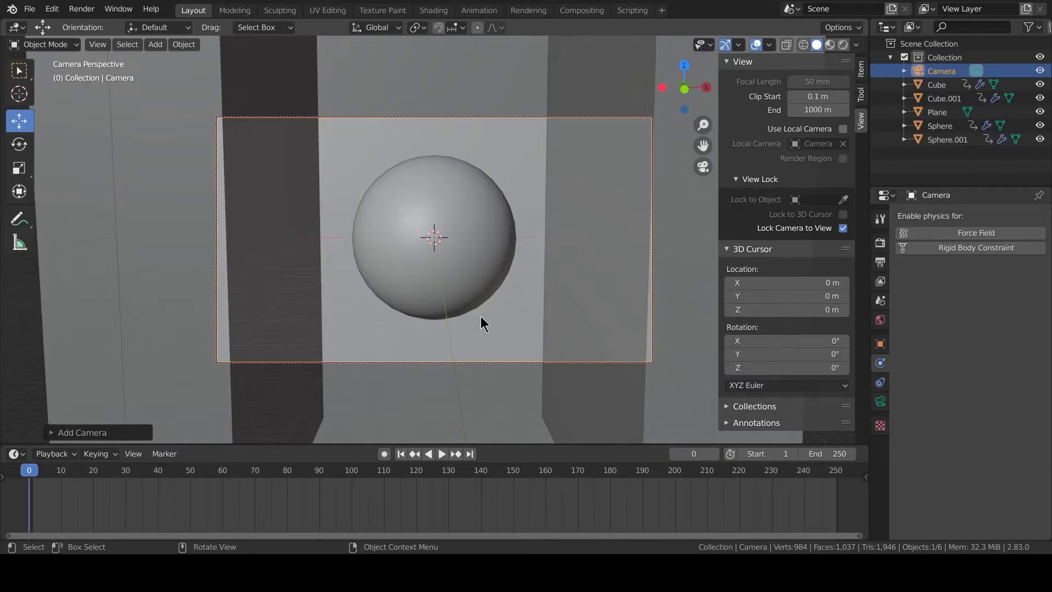
{"action": "scroll", "coordinate": [481, 321], "scroll_direction": "up", "scroll_amount": 2}
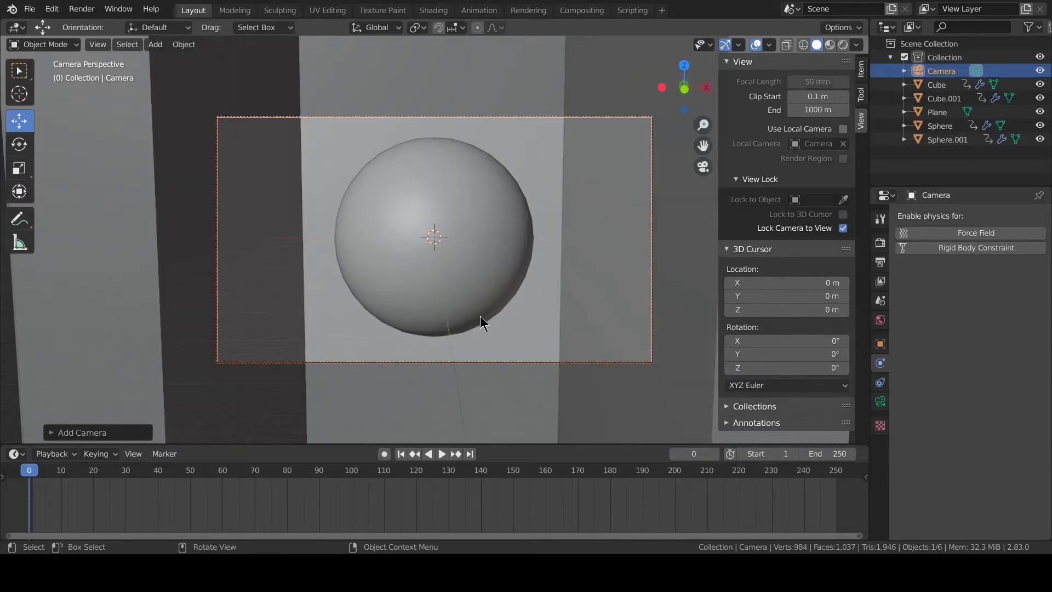
Insert a Location keyframe for the close-up camera at frame 0
{"action": "left_click", "coordinate": [486, 362]}
{"action": "left_click", "coordinate": [489, 368]}
{"action": "key", "text": "i"}
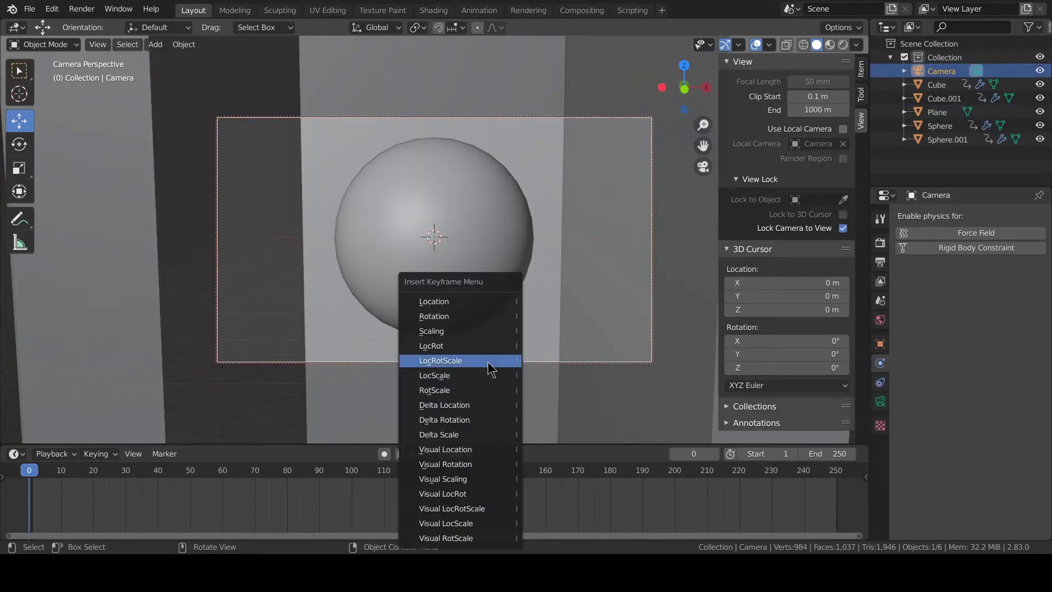
{"action": "left_click", "coordinate": [481, 306]}
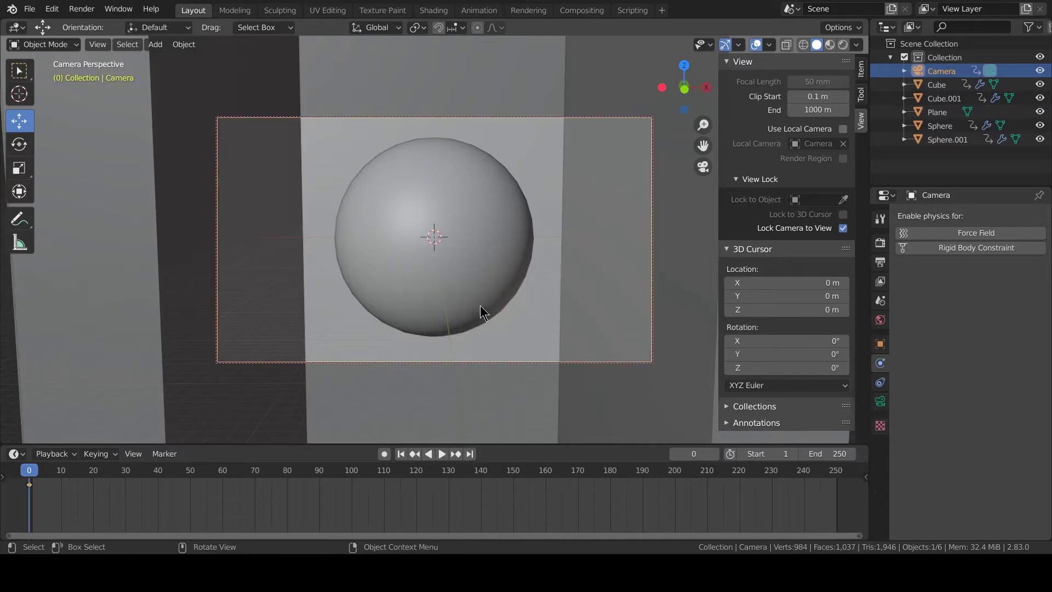
At frame 250, pull the camera back from the soft body sphere and insert a Location keyframe
{"action": "scroll", "coordinate": [480, 305], "scroll_direction": "down", "scroll_amount": 2}
{"action": "scroll", "coordinate": [480, 305], "scroll_direction": "down", "scroll_amount": 2}
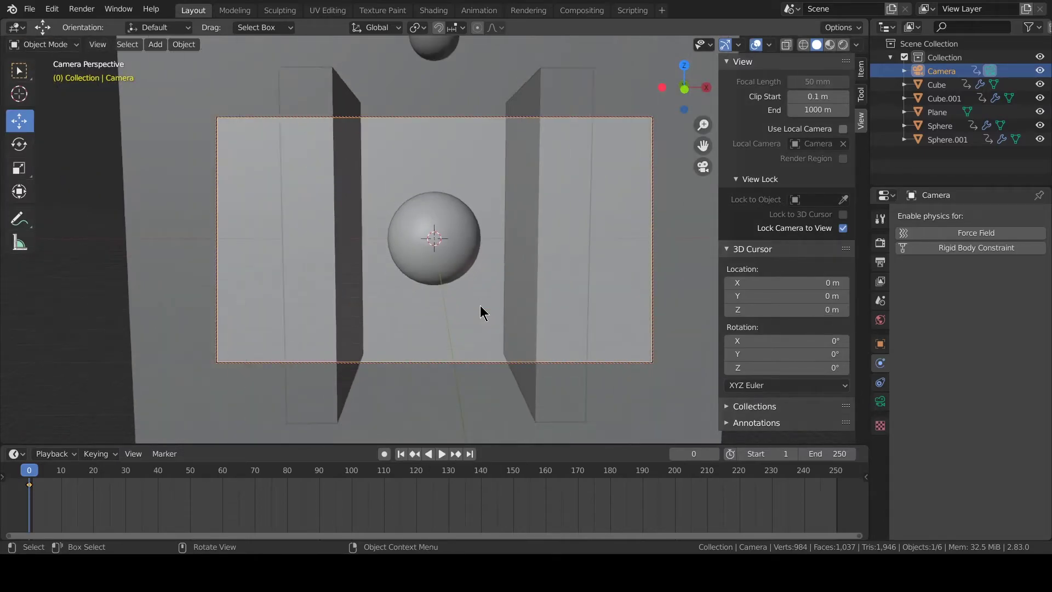
{"action": "left_click_drag", "start_coordinate": [704, 471], "coordinate": [837, 474]}
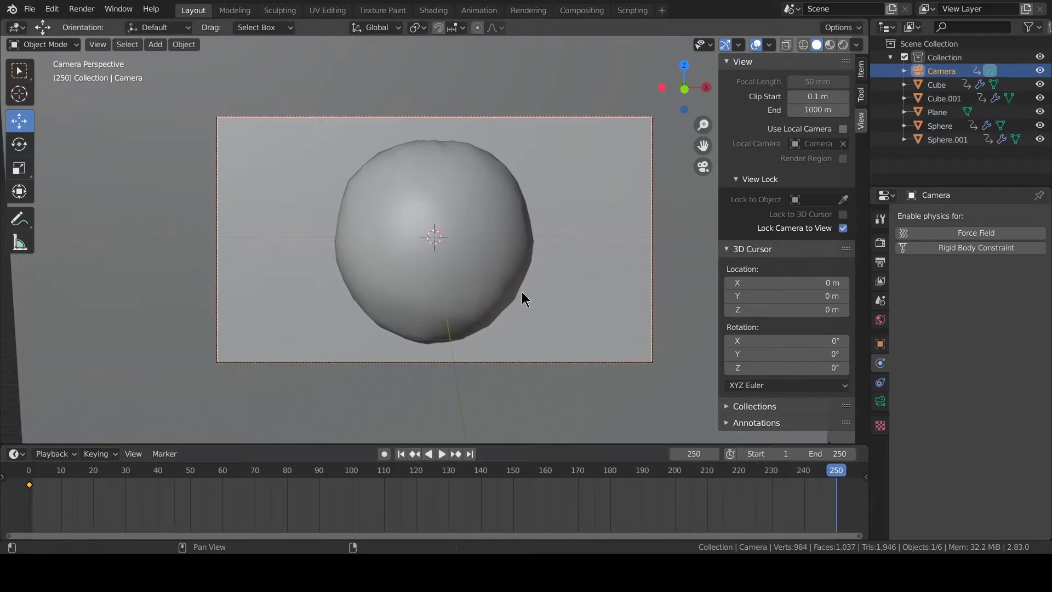
{"action": "scroll", "coordinate": [434, 247], "scroll_direction": "down", "scroll_amount": 4}
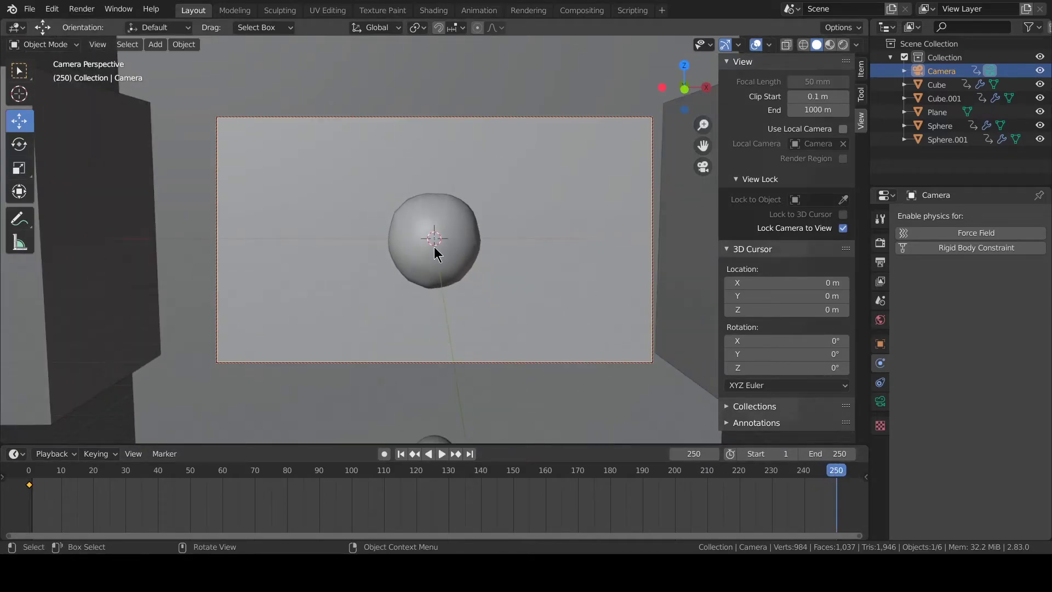
{"action": "key", "text": "i"}
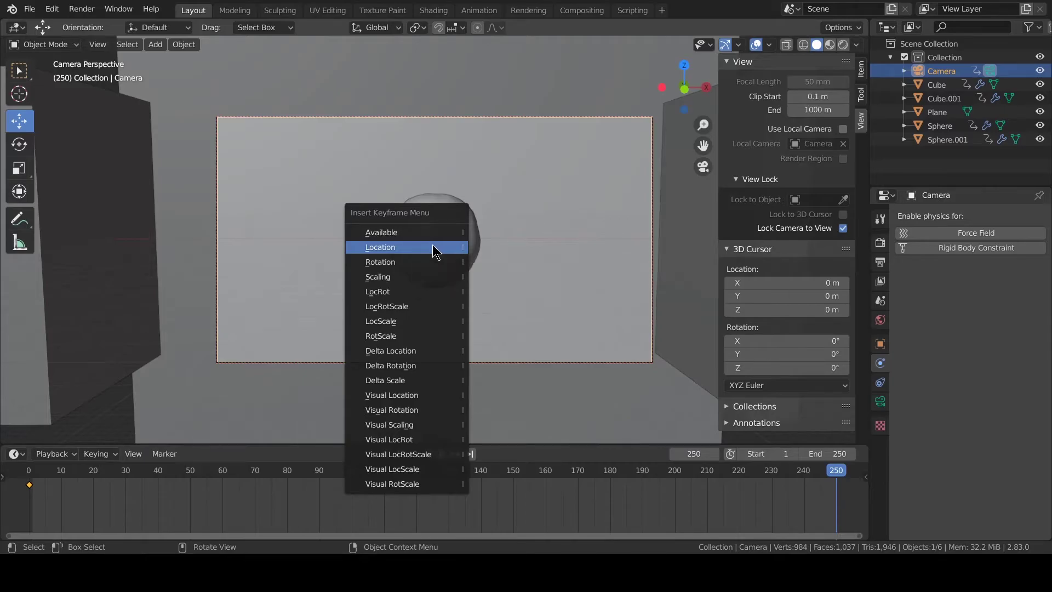
{"action": "left_click", "coordinate": [434, 246]}
Play the animation through the camera to check the pull-back, and return to frame 0
{"action": "key", "text": "space"}
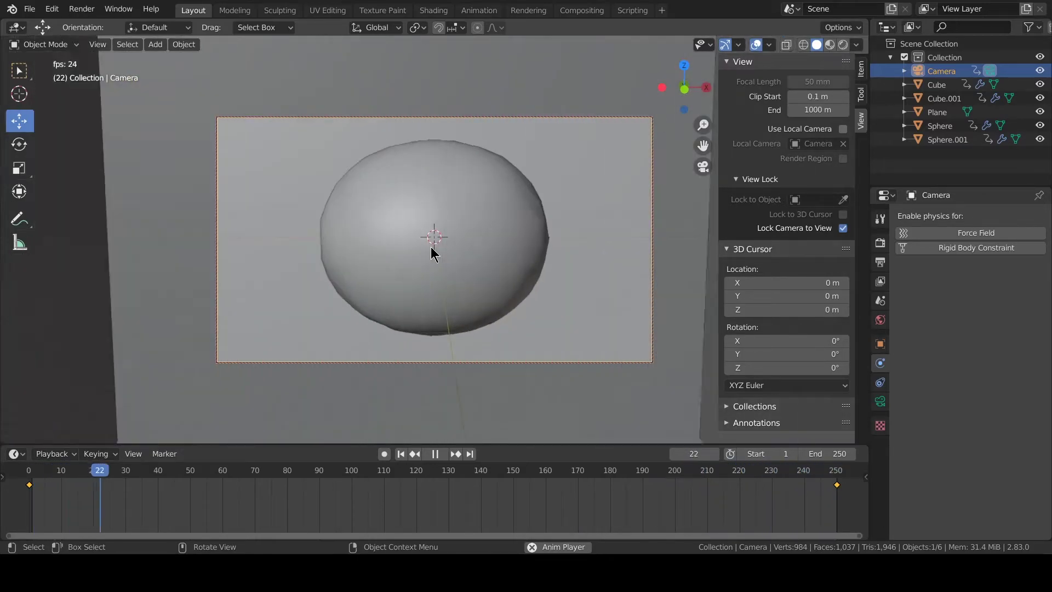
{"action": "key", "text": "space"}
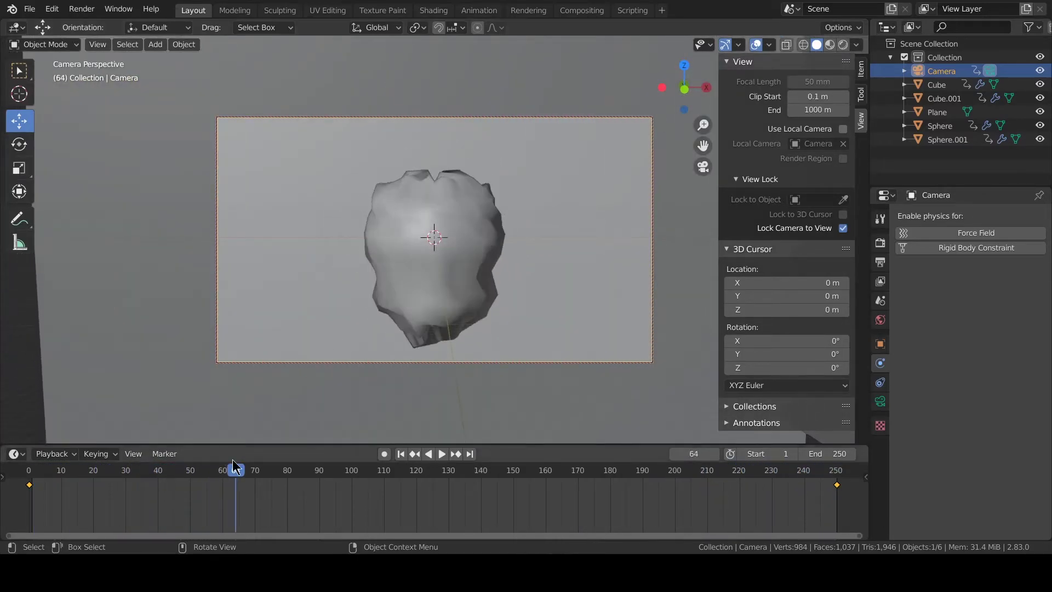
{"action": "left_click_drag", "start_coordinate": [248, 484], "coordinate": [25, 477]}
{"action": "key", "text": "space"}
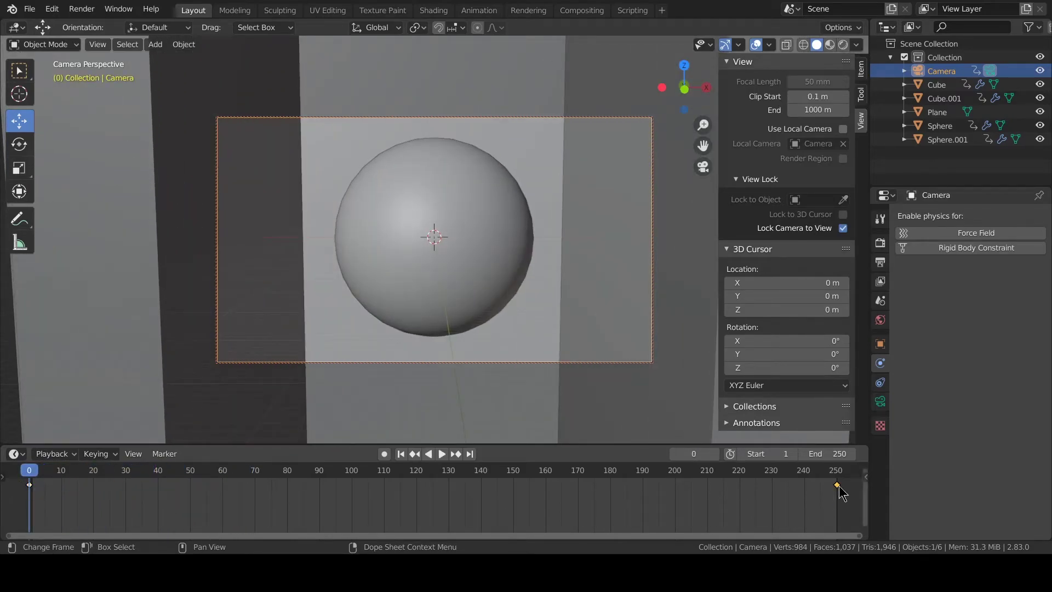
Delete both camera Location keyframes, at frame 250 and frame 0
{"action": "key", "text": "x"}
{"action": "left_click", "coordinate": [830, 484]}
{"action": "key", "text": "x"}
{"action": "left_click", "coordinate": [38, 484]}
At frame 0, pull the camera back to frame both slabs around the soft body and insert a Location keyframe
{"action": "scroll", "coordinate": [448, 318], "scroll_direction": "down", "scroll_amount": 5}
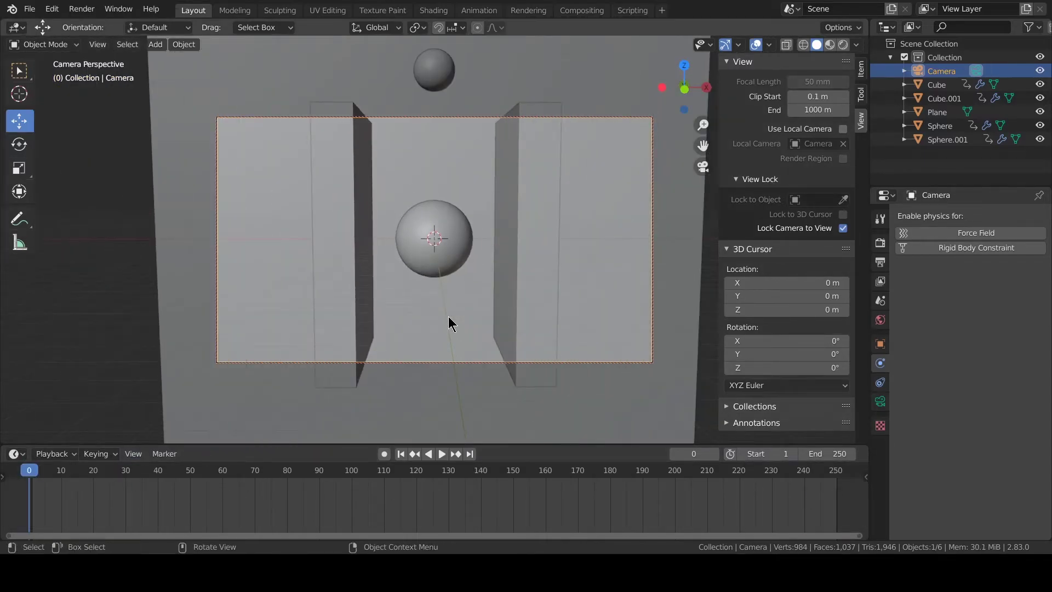
{"action": "scroll", "coordinate": [449, 316], "scroll_direction": "up", "scroll_amount": 2}
{"action": "scroll", "coordinate": [448, 316], "scroll_direction": "down", "scroll_amount": 2}
{"action": "key", "text": "i"}
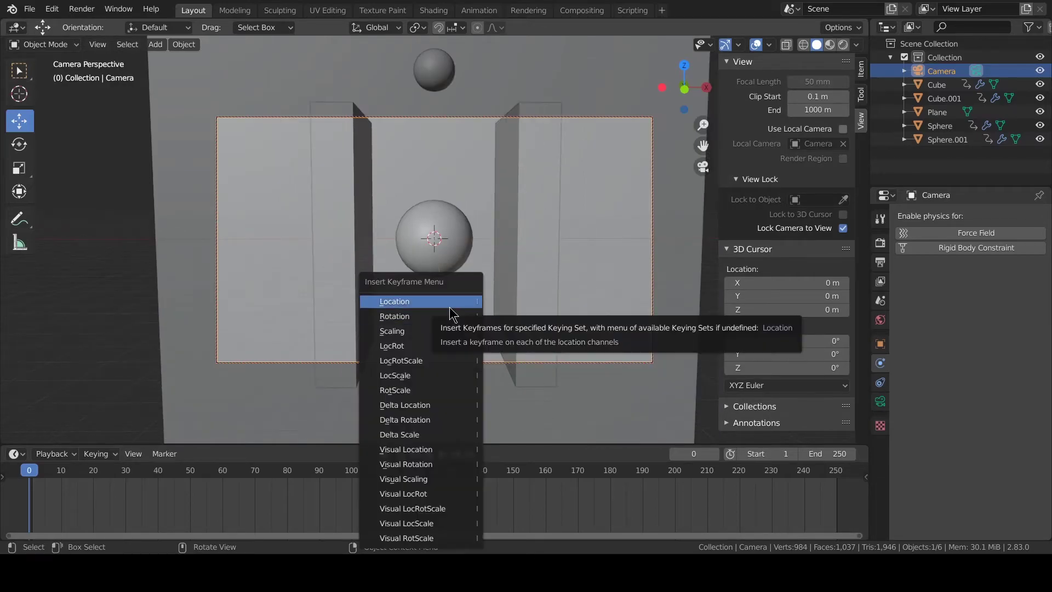
{"action": "left_click", "coordinate": [449, 308]}
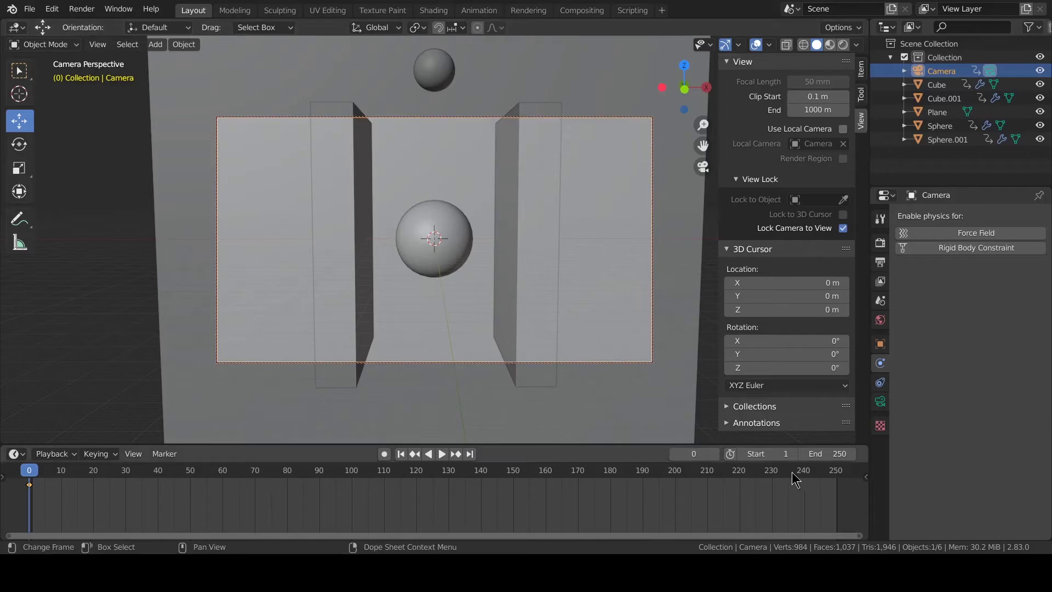
At frame 250, move the camera in until the soft body sphere fills the frame height and insert a Location keyframe
{"action": "left_click_drag", "start_coordinate": [800, 474], "coordinate": [836, 477]}
{"action": "scroll", "coordinate": [412, 265], "scroll_direction": "up", "scroll_amount": 5}
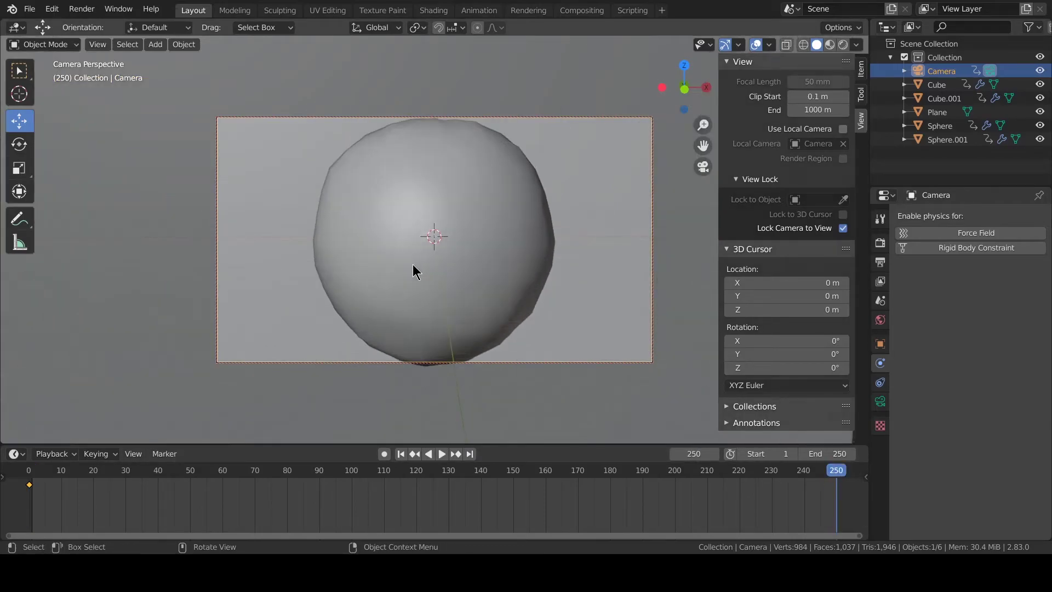
{"action": "key", "text": "i"}
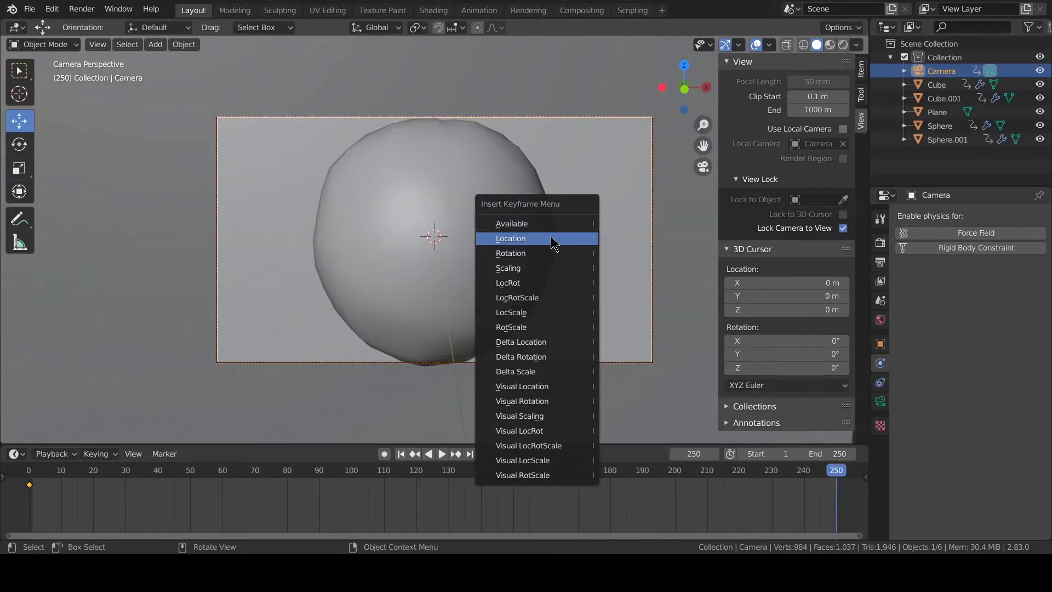
{"action": "left_click", "coordinate": [554, 239]}
Play the animation through the camera to check the move-in toward the soft body
{"action": "key", "text": "space"}
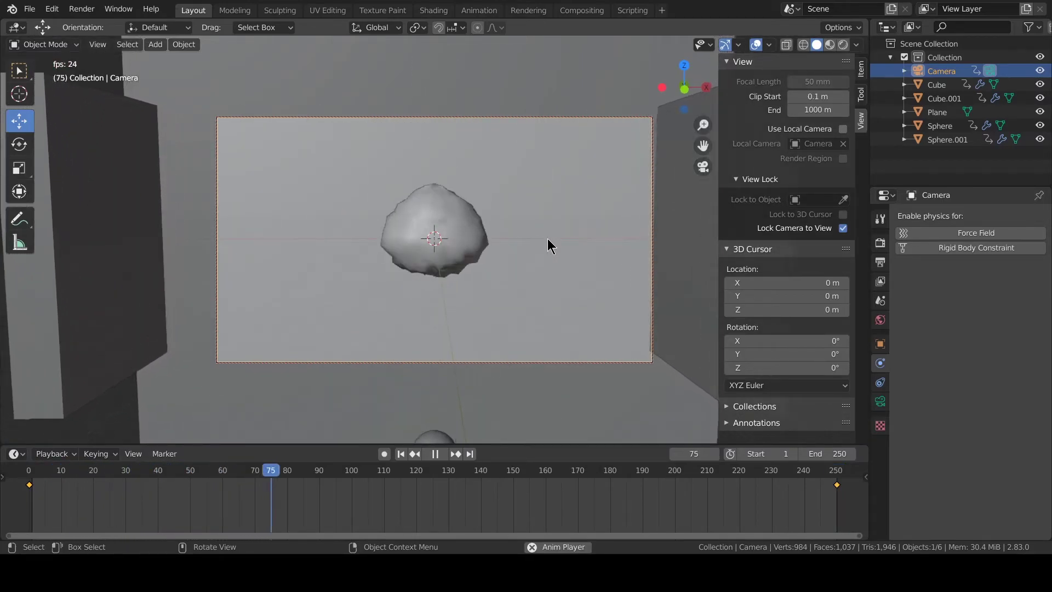
{"action": "key", "text": "Escape"}
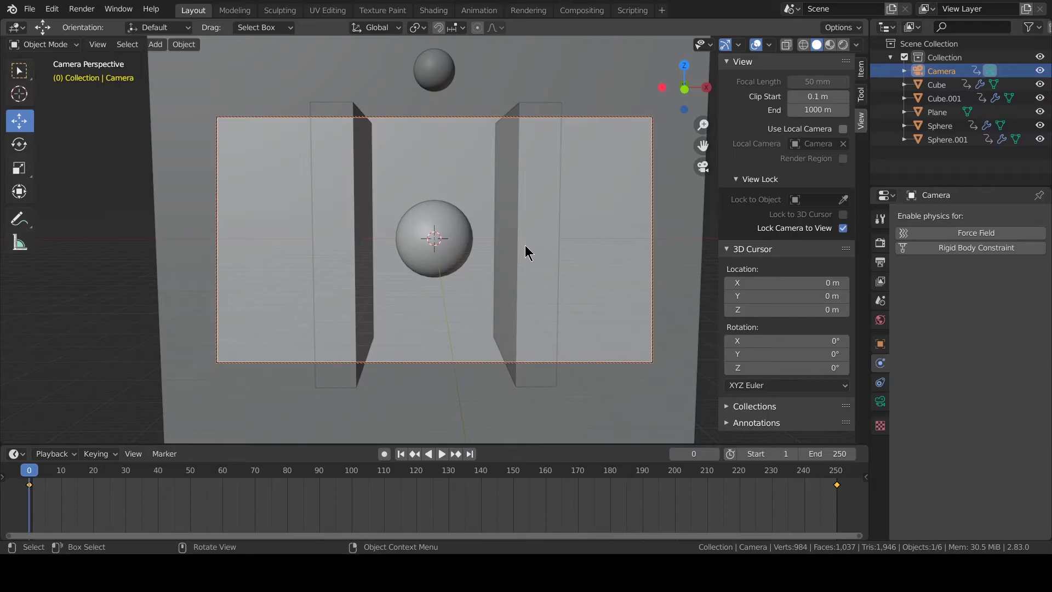
{"action": "key", "text": "x"}
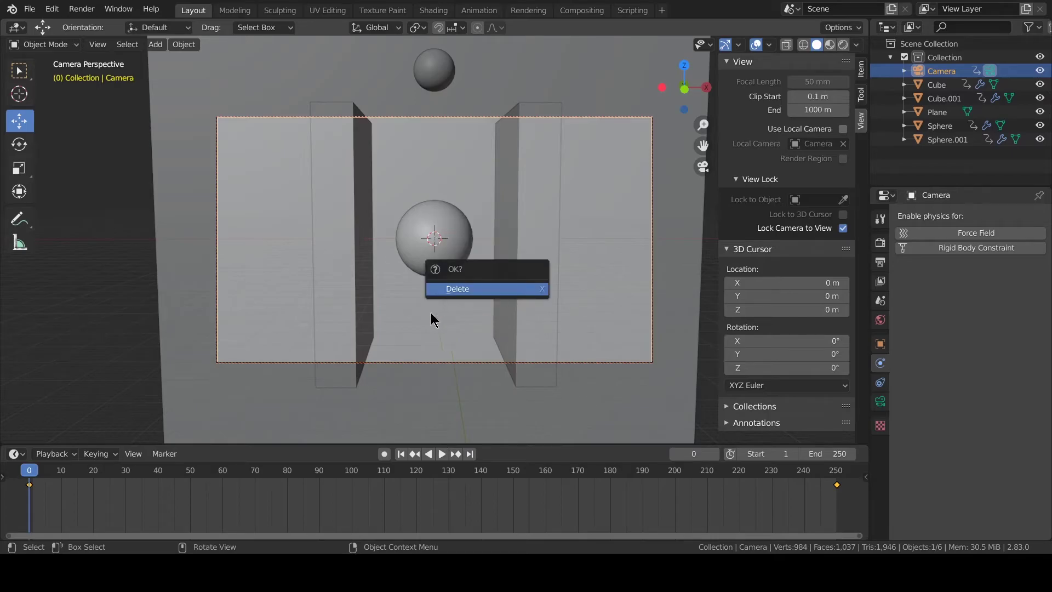
{"action": "key", "text": "Escape"}
Switch the viewport to Material Preview shading and play the animation from the start outside the camera view
{"action": "key", "text": "z"}
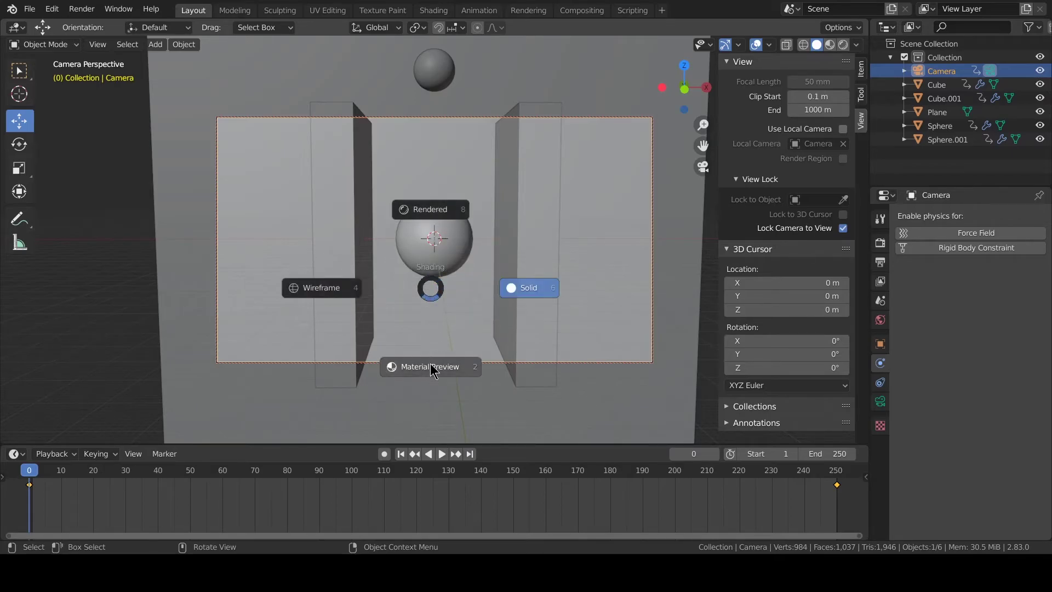
{"action": "key", "text": "2"}
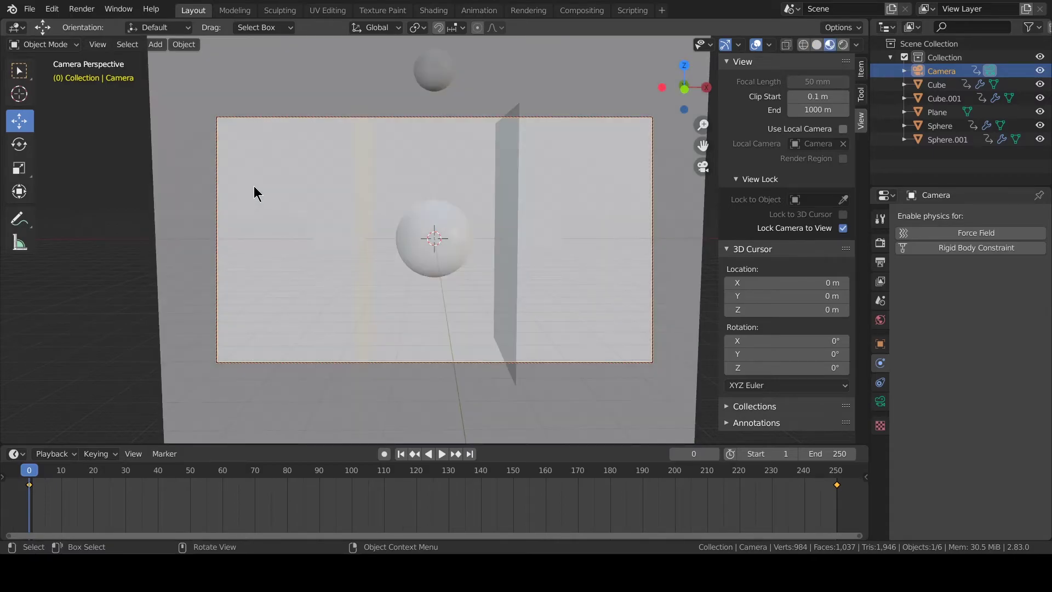
{"action": "mouse_move", "coordinate": [412, 186]}
{"action": "middle_mouse_down"}
{"action": "mouse_move", "coordinate": [357, 192]}
{"action": "mouse_move", "coordinate": [556, 205]}
{"action": "middle_mouse_up"}
{"action": "key", "text": "space"}
{"action": "left_click_drag", "start_coordinate": [120, 469], "coordinate": [32, 471]}
{"action": "key", "text": "space"}
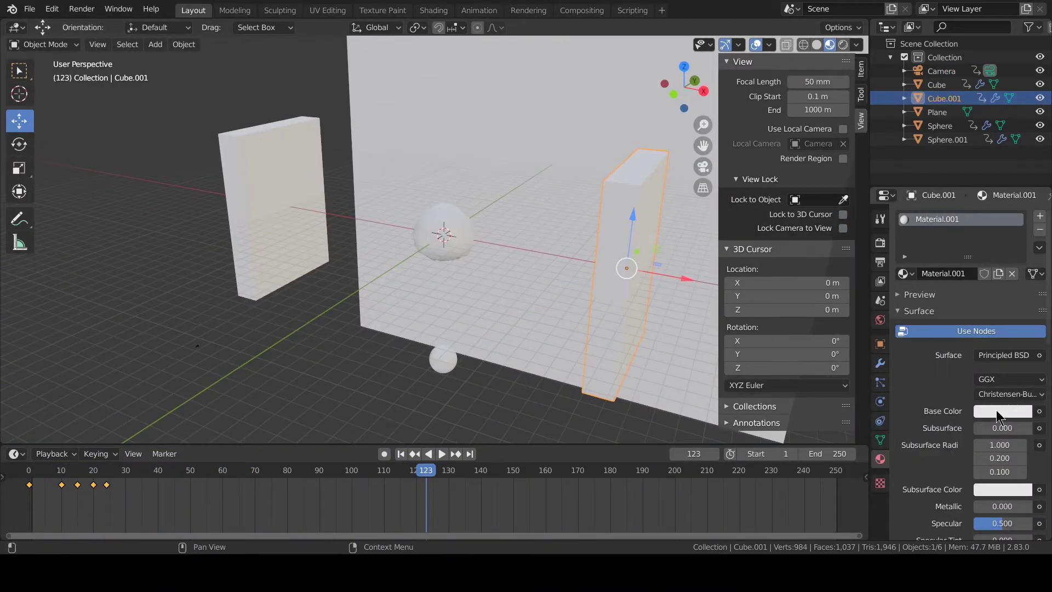
Set the base colour of Cube.001's material to light blue and assign Material.001 to the other slab
{"action": "left_click", "coordinate": [997, 412]}
{"action": "left_click_drag", "start_coordinate": [954, 264], "coordinate": [962, 241]}
{"action": "left_click", "coordinate": [316, 211]}
{"action": "left_click", "coordinate": [904, 273]}
{"action": "left_click", "coordinate": [789, 307]}
Give the backdrop plane a new material with a light pink base colour, H 0.989, S 0.231, V 0.906
{"action": "middle_click_drag", "start_coordinate": [419, 248], "coordinate": [448, 242]}
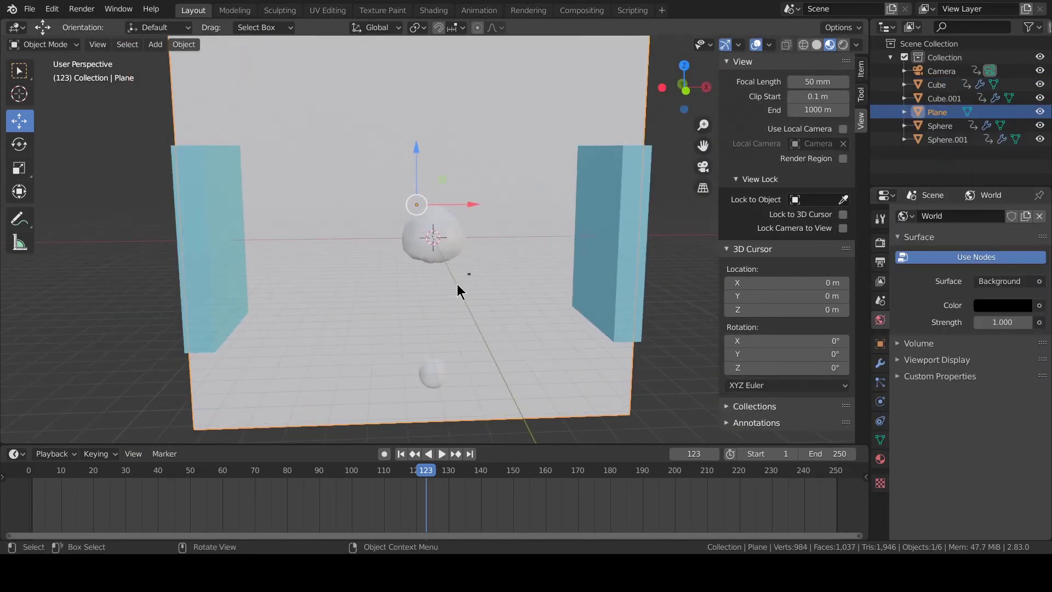
{"action": "middle_click_drag", "start_coordinate": [457, 284], "coordinate": [534, 257]}
{"action": "left_click", "coordinate": [880, 459]}
{"action": "left_click", "coordinate": [937, 274]}
{"action": "left_click", "coordinate": [1004, 411]}
{"action": "left_click_drag", "start_coordinate": [979, 270], "coordinate": [944, 284]}
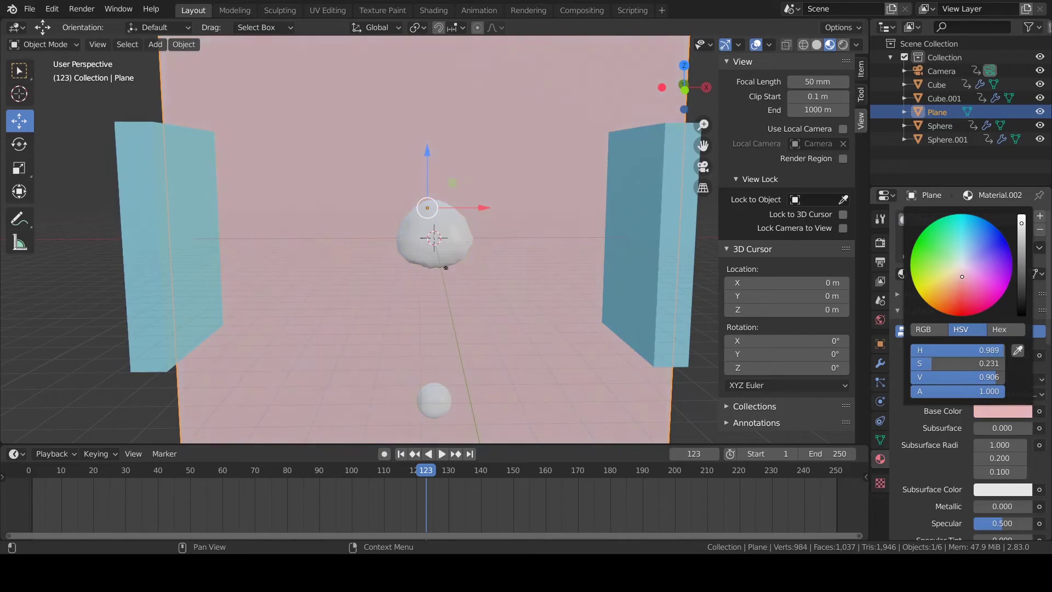
Give the small collision sphere a new material with a red base colour
{"action": "middle_click_drag", "start_coordinate": [482, 307], "coordinate": [456, 299]}
{"action": "left_click", "coordinate": [437, 417]}
{"action": "left_click", "coordinate": [929, 275]}
{"action": "left_click", "coordinate": [1003, 411]}
{"action": "left_click_drag", "start_coordinate": [958, 291], "coordinate": [962, 314]}
Give the central soft body sphere a new material with a Specular surface and a purple base colour
{"action": "left_click", "coordinate": [442, 241]}
{"action": "left_click", "coordinate": [921, 275]}
{"action": "left_click", "coordinate": [995, 355]}
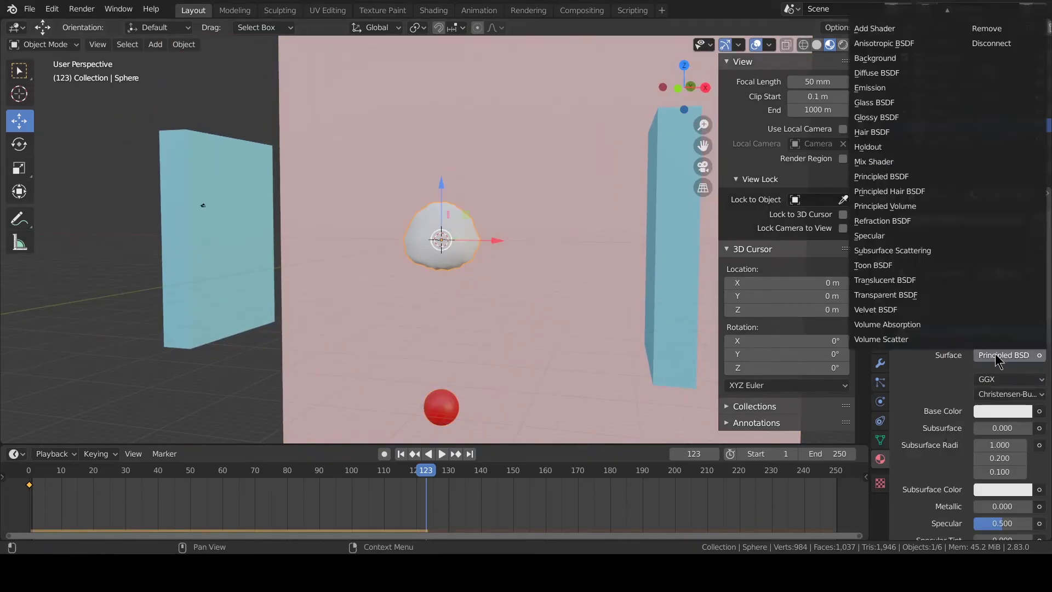
{"action": "left_click", "coordinate": [880, 239]}
{"action": "middle_click_drag", "start_coordinate": [493, 274], "coordinate": [515, 280]}
{"action": "scroll", "coordinate": [515, 280], "scroll_direction": "up", "scroll_amount": 4}
{"action": "left_click", "coordinate": [1006, 379]}
{"action": "left_click_drag", "start_coordinate": [961, 193], "coordinate": [986, 235]}
Return the animation to frame 0 and add an area light to the scene
{"action": "left_click_drag", "start_coordinate": [426, 470], "coordinate": [29, 471]}
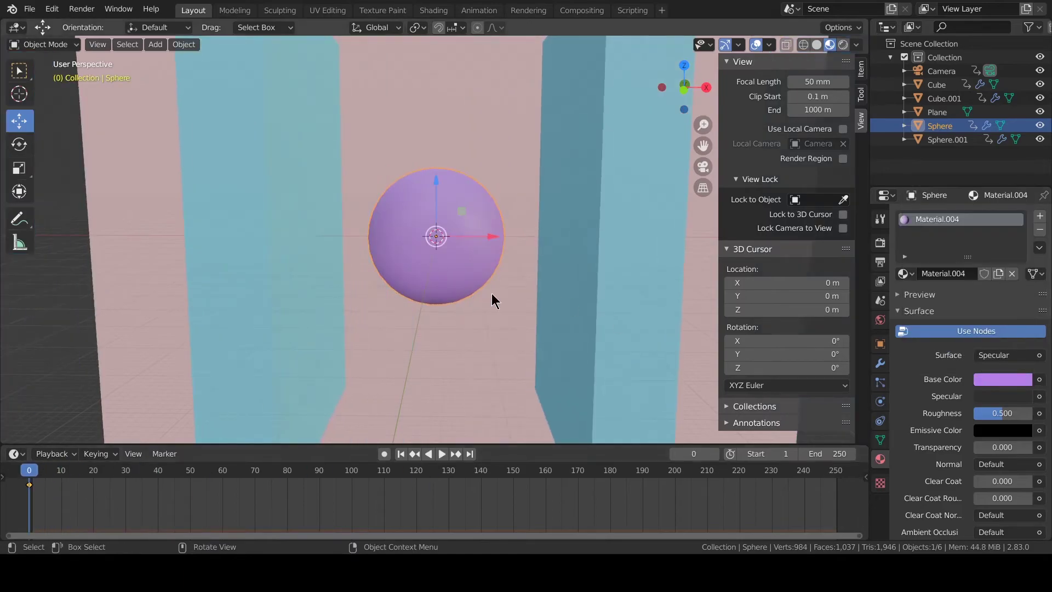
{"action": "middle_click_drag", "start_coordinate": [426, 308], "coordinate": [430, 214]}
{"action": "key", "text": "shift+a"}
{"action": "mouse_move", "coordinate": [417, 263]}
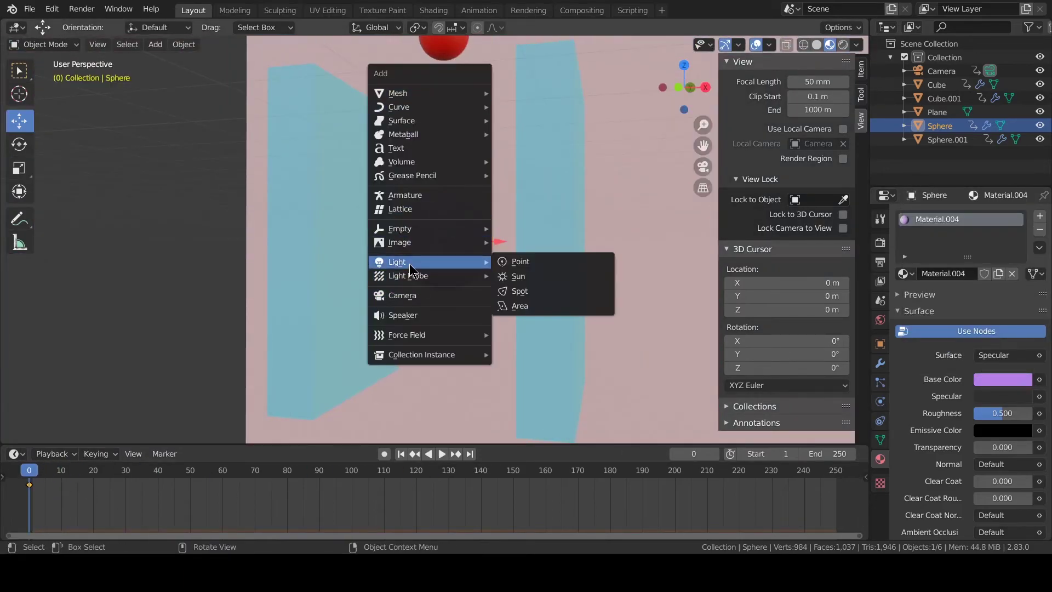
{"action": "left_click", "coordinate": [520, 306]}
{"action": "scroll", "coordinate": [496, 310], "scroll_direction": "down", "scroll_amount": 5}
{"action": "mouse_move", "coordinate": [488, 306]}
{"action": "middle_mouse_down"}
{"action": "mouse_move", "coordinate": [462, 329]}
{"action": "mouse_move", "coordinate": [446, 258]}
{"action": "middle_mouse_up"}
Switch the viewport to Rendered shading and move the area light upward and along the Y axis
{"action": "key", "text": "z"}
{"action": "left_click_drag", "start_coordinate": [438, 202], "coordinate": [439, 143]}
{"action": "key", "text": "s"}
{"action": "right_click", "coordinate": [501, 184]}
{"action": "middle_click_drag", "start_coordinate": [458, 181], "coordinate": [402, 183]}
{"action": "left_click_drag", "start_coordinate": [499, 120], "coordinate": [574, 104]}
{"action": "left_click_drag", "start_coordinate": [534, 63], "coordinate": [534, 91]}
Change the light type to Point and set its power to 50000 W
{"action": "left_click", "coordinate": [914, 274]}
{"action": "left_click", "coordinate": [989, 305]}
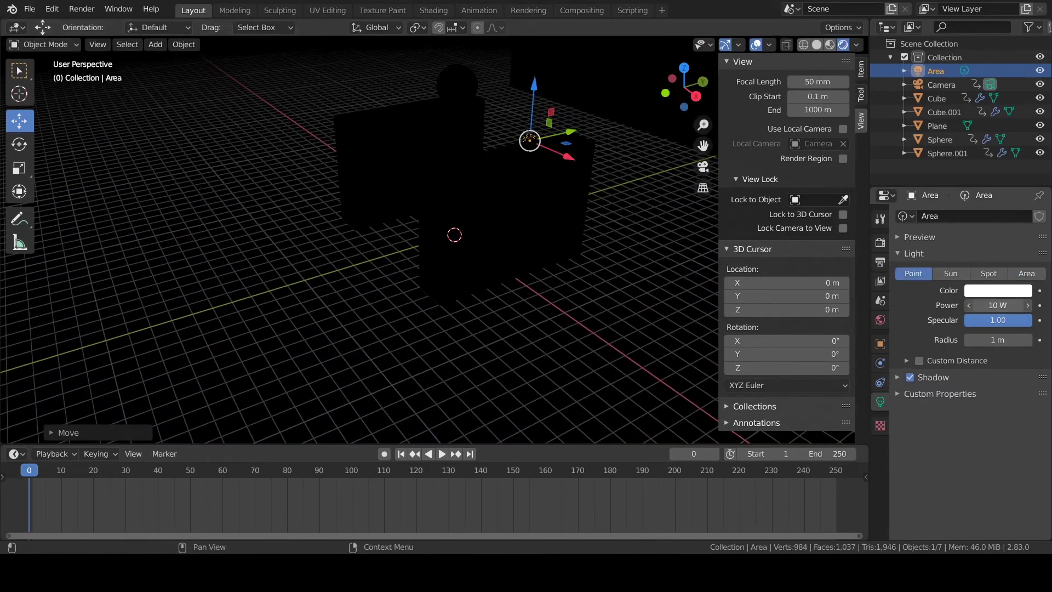
{"action": "type", "text": "5000"}
{"action": "key", "text": "Return"}
{"action": "middle_click_drag", "start_coordinate": [515, 244], "coordinate": [539, 255]}
{"action": "left_click", "coordinate": [997, 305]}
{"action": "type", "text": "50000"}
{"action": "key", "text": "Return"}
Inspect the lit scene and preview the animation through the camera
{"action": "middle_click_drag", "start_coordinate": [466, 181], "coordinate": [459, 217]}
{"action": "middle_click_drag", "start_coordinate": [515, 147], "coordinate": [493, 164]}
{"action": "key", "text": "KP_0"}
{"action": "key", "text": "space"}
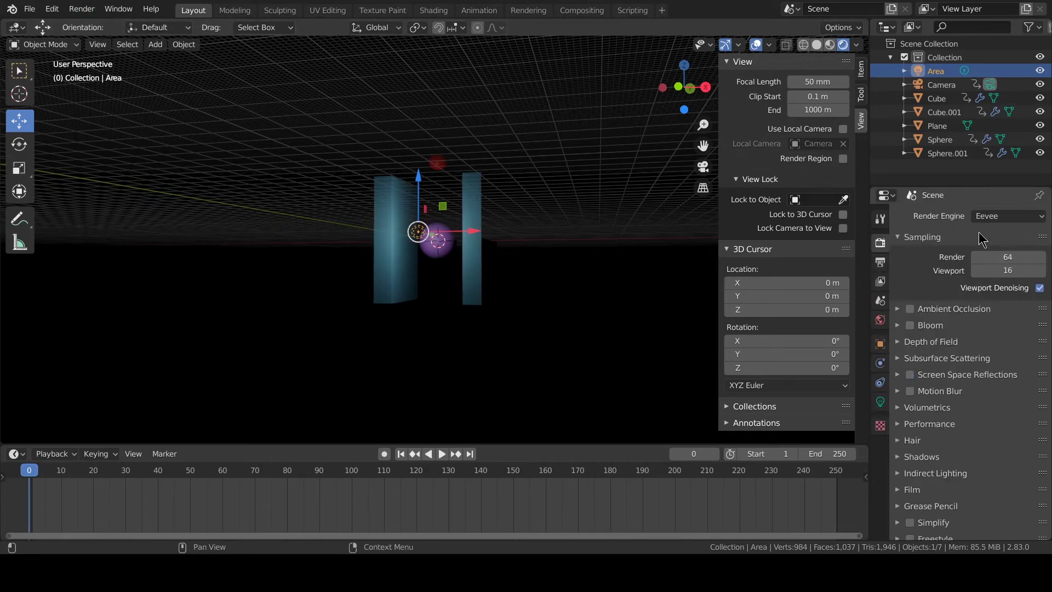
Keep Eevee as the render engine and set the render samples to 500
{"action": "left_click", "coordinate": [1005, 217]}
{"action": "left_click", "coordinate": [1003, 222]}
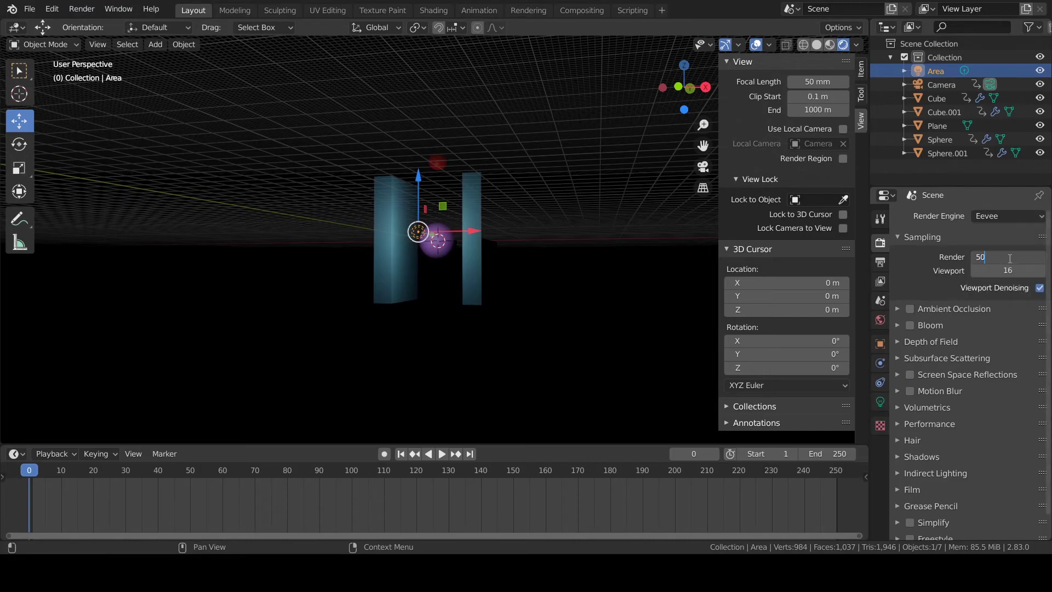
{"action": "key", "text": "Return"}
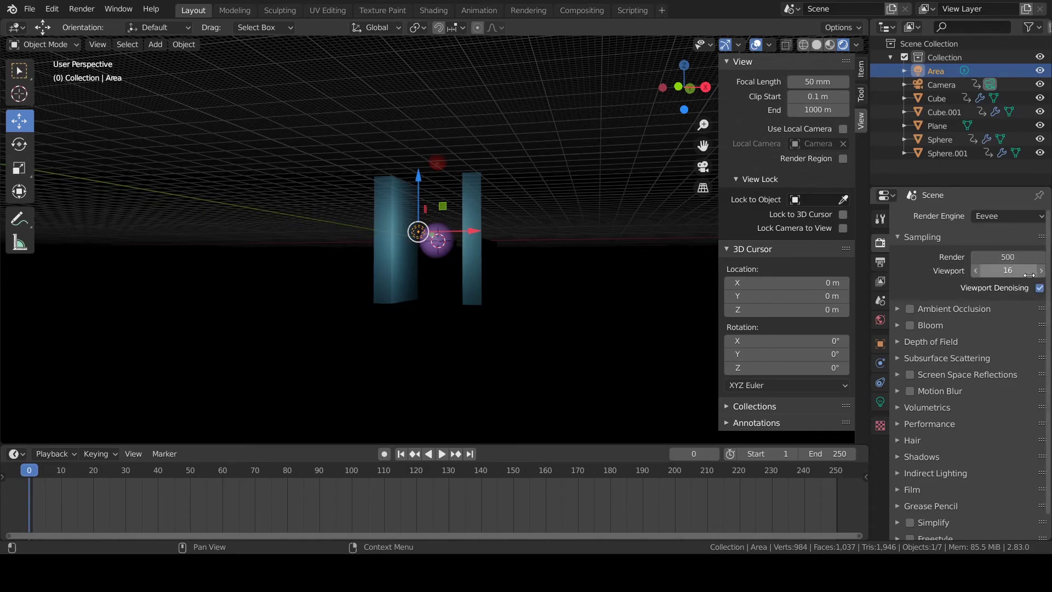
Paste the copied folder path as the render output location, ending in TrimAnim\001
{"action": "scroll", "coordinate": [939, 404], "scroll_direction": "down", "scroll_amount": 1}
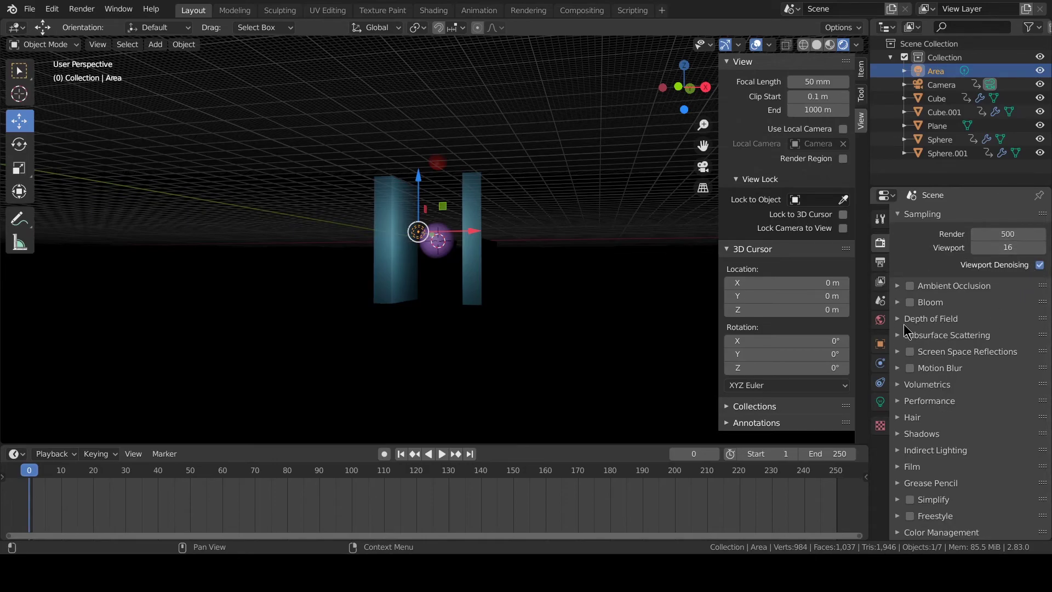
{"action": "left_click", "coordinate": [881, 262]}
{"action": "scroll", "coordinate": [1038, 406], "scroll_direction": "down", "scroll_amount": 4}
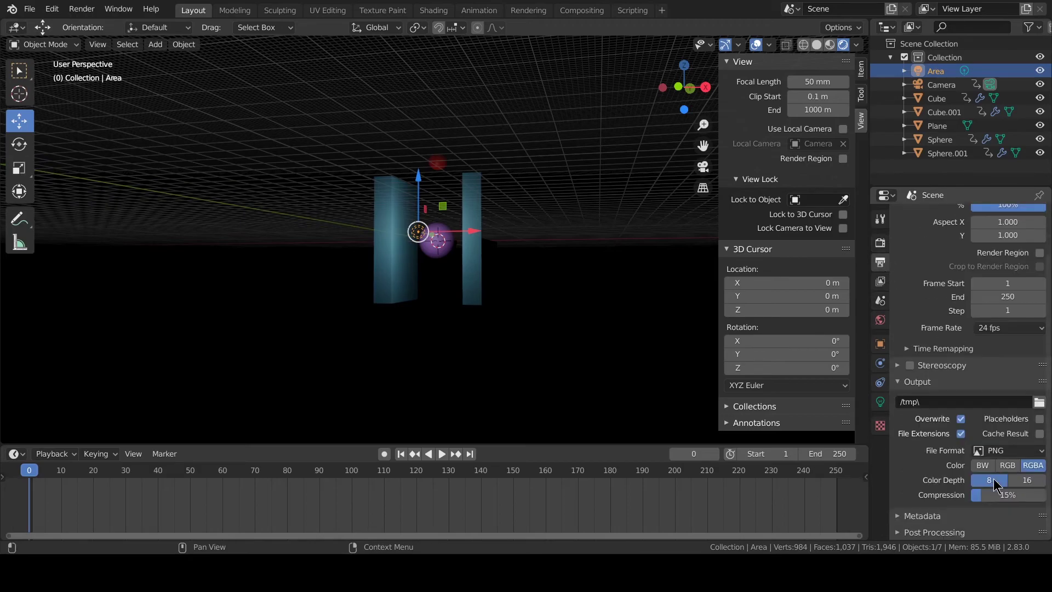
{"action": "left_click", "coordinate": [1021, 401]}
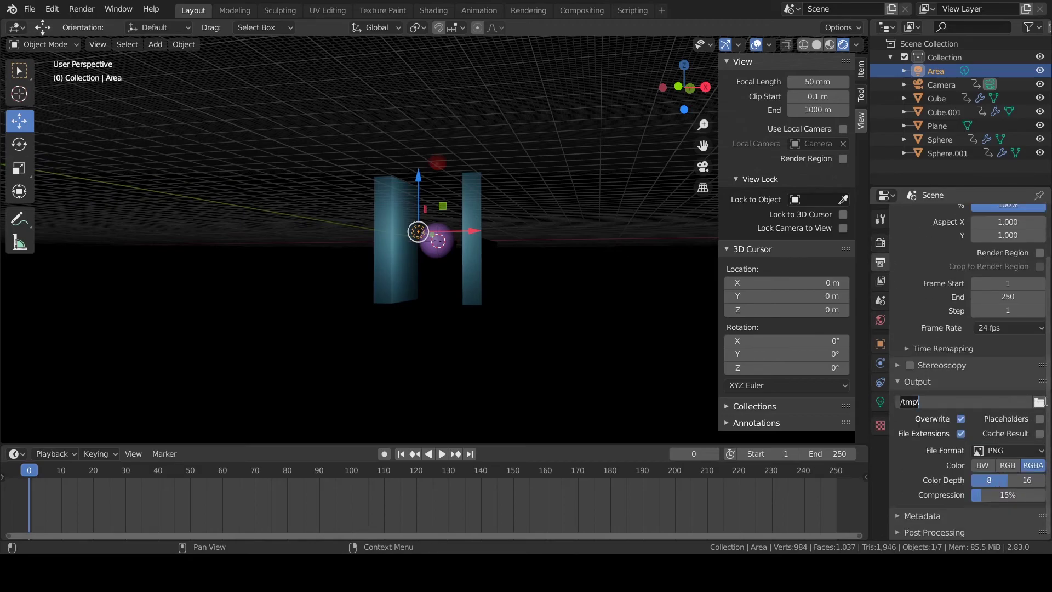
{"action": "key", "text": "ctrl+v"}
{"action": "key", "text": "Return"}
Set the render output file format to the AVI JPEG movie type
{"action": "left_click", "coordinate": [1020, 451]}
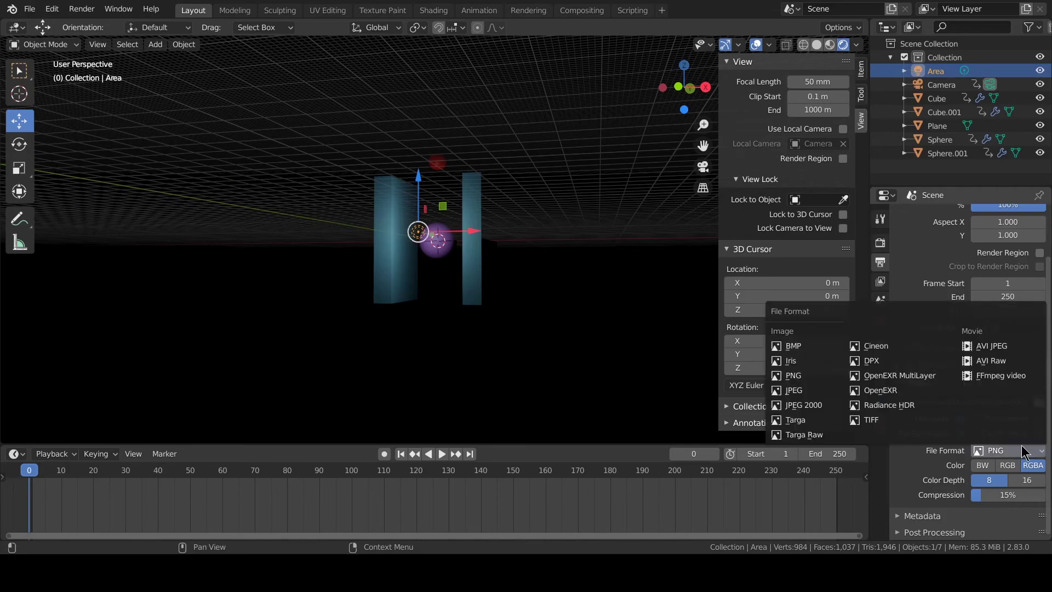
{"action": "left_click", "coordinate": [998, 377]}
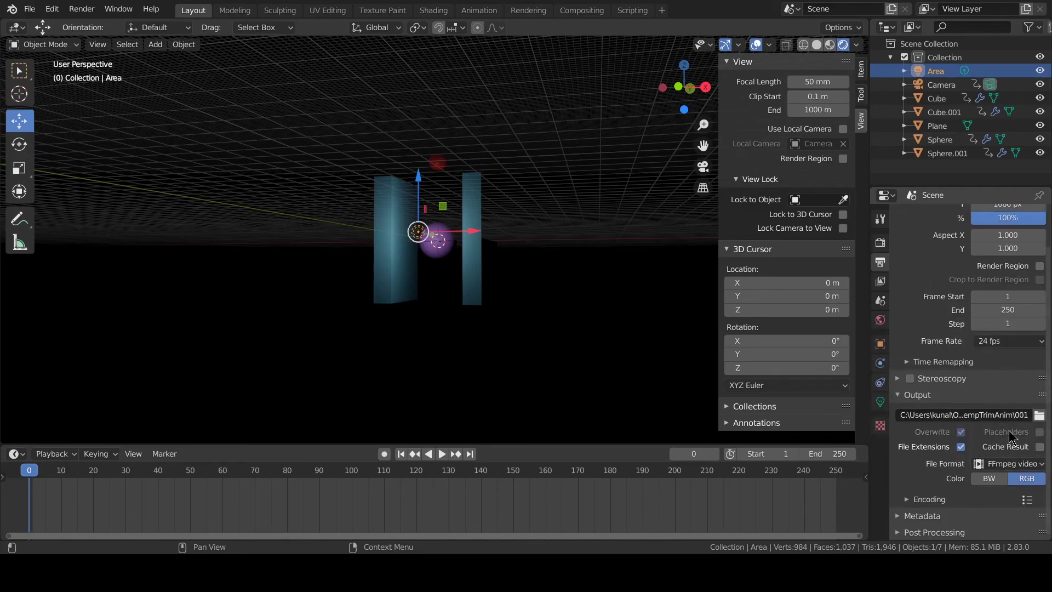
{"action": "left_click", "coordinate": [1015, 466]}
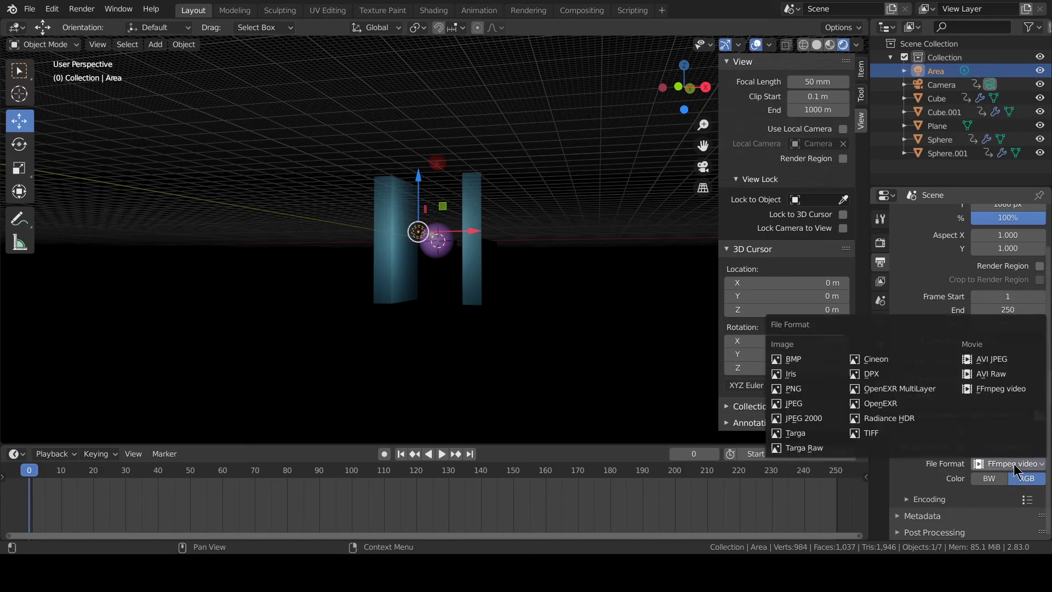
{"action": "left_click", "coordinate": [999, 359]}
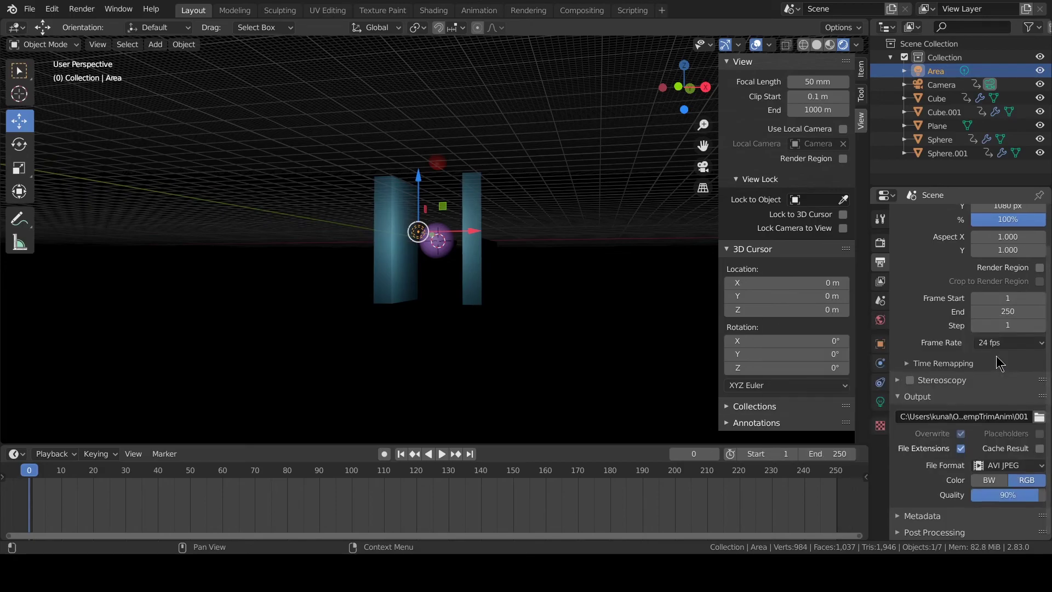
{"action": "left_click", "coordinate": [1017, 466]}
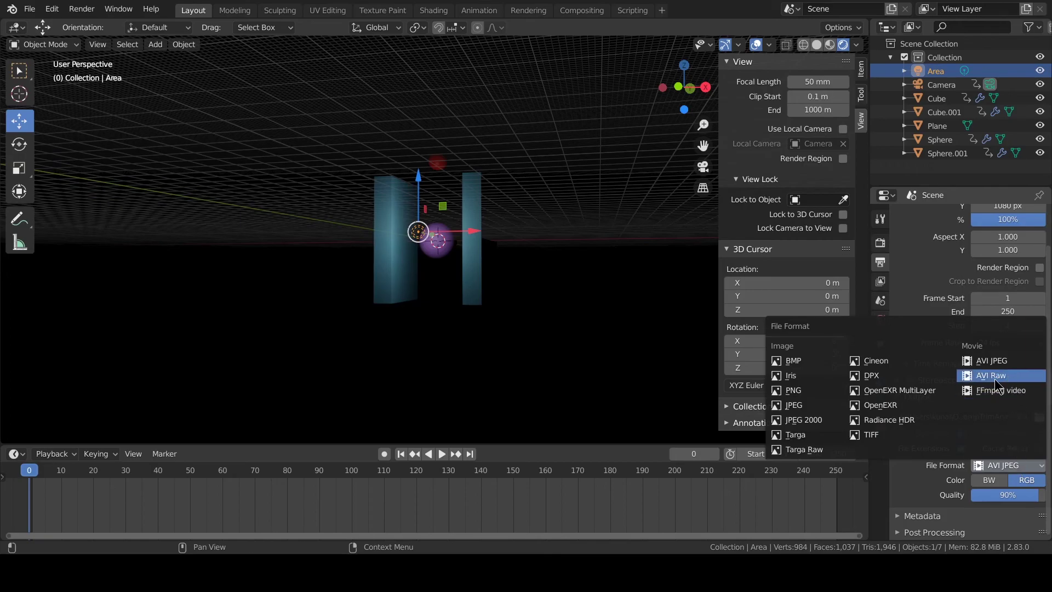
{"action": "left_click", "coordinate": [557, 304]}
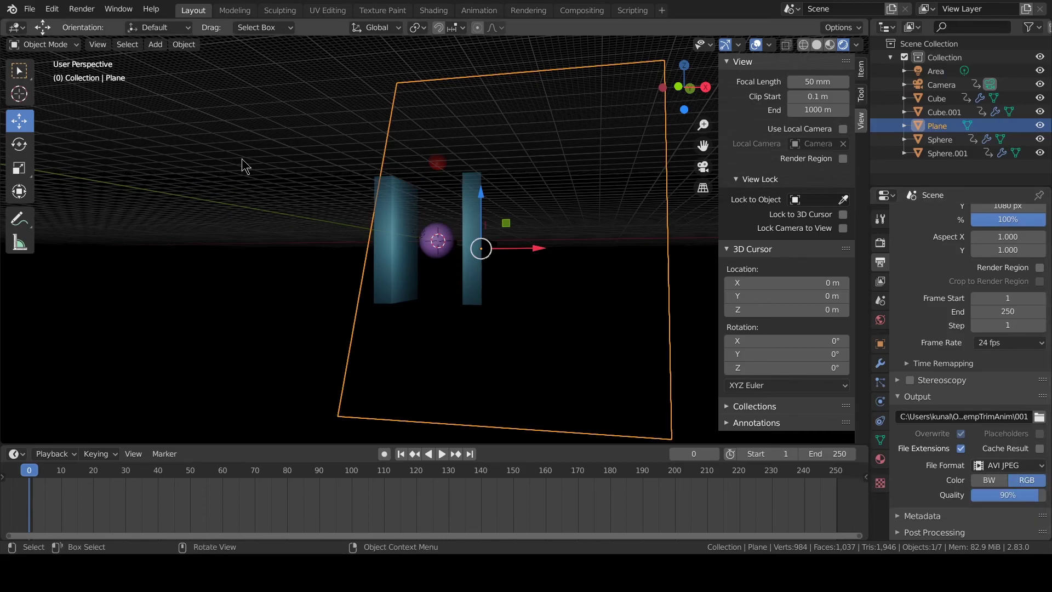
{"action": "middle_click_drag", "start_coordinate": [242, 165], "coordinate": [194, 144]}
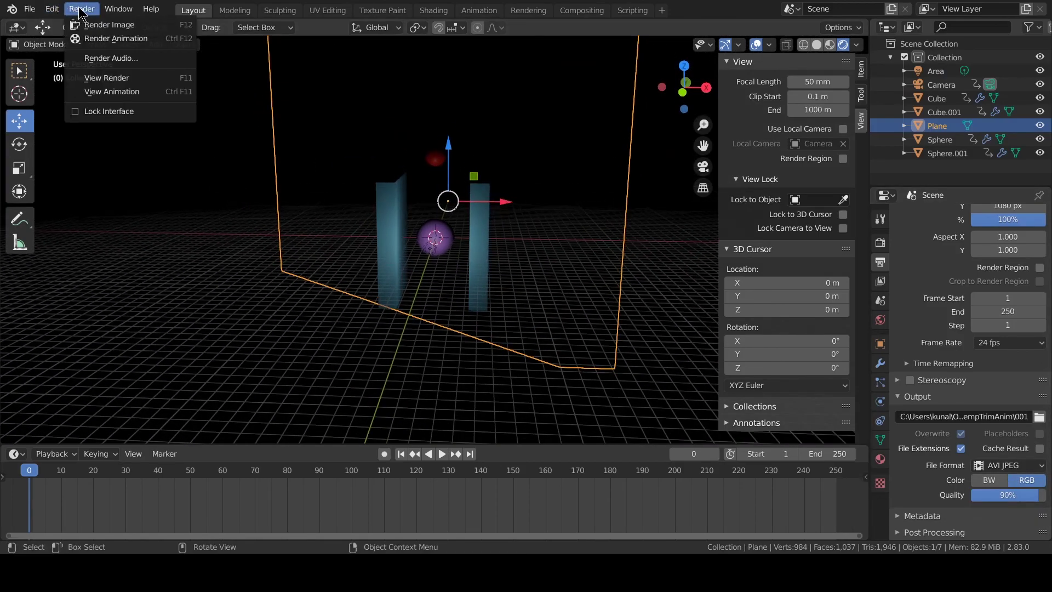